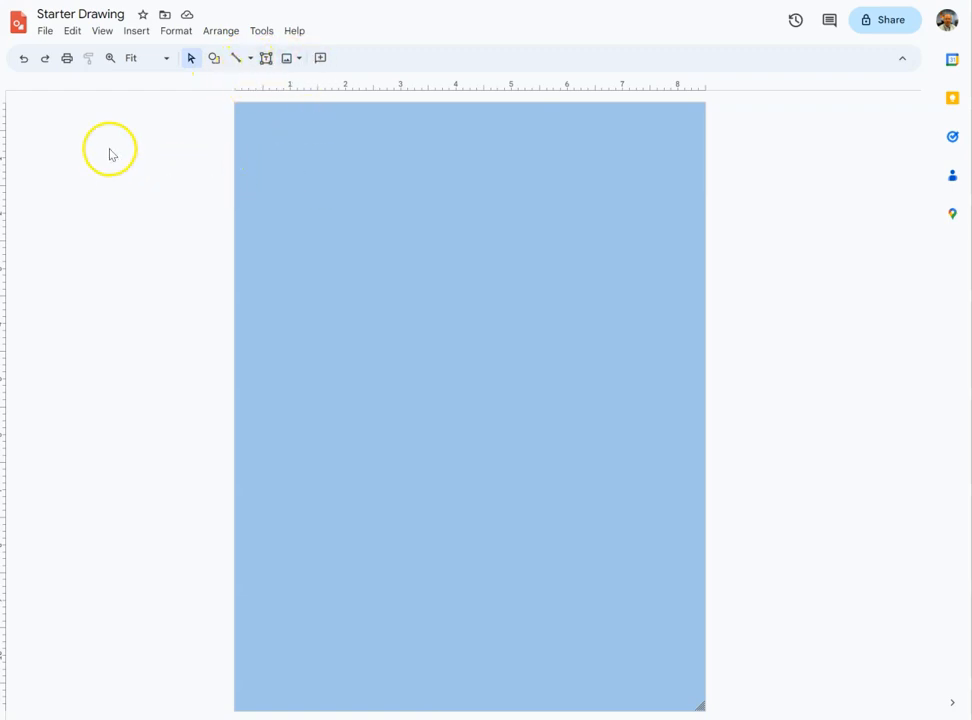
- Browse the Insert menu's shape categories, including shapes, arrows and callouts
click(134, 34)
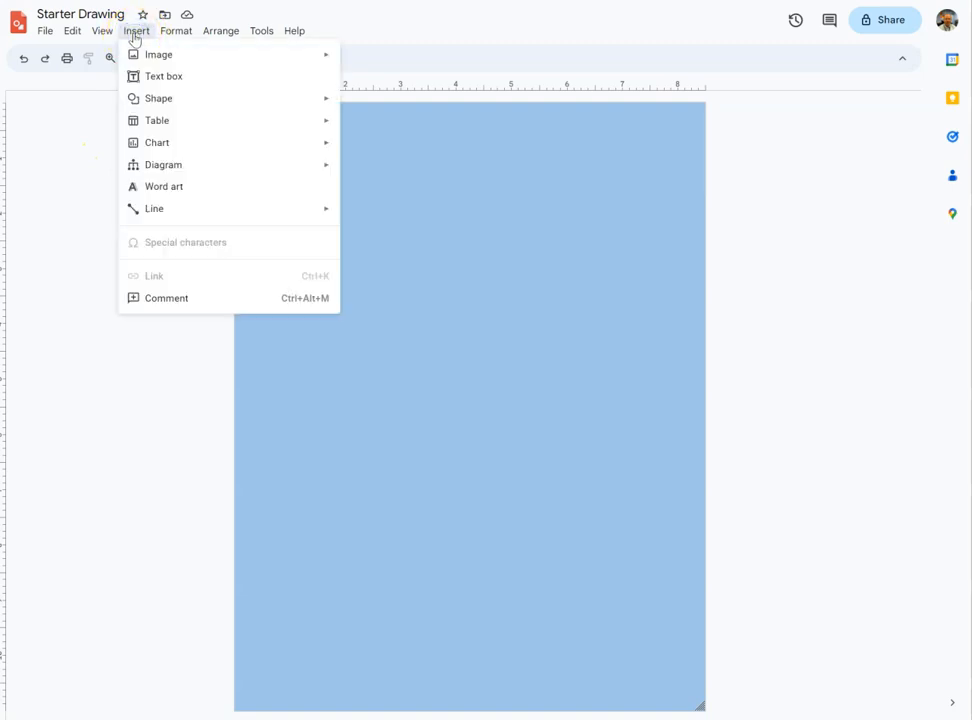
mouse_move(161, 62)
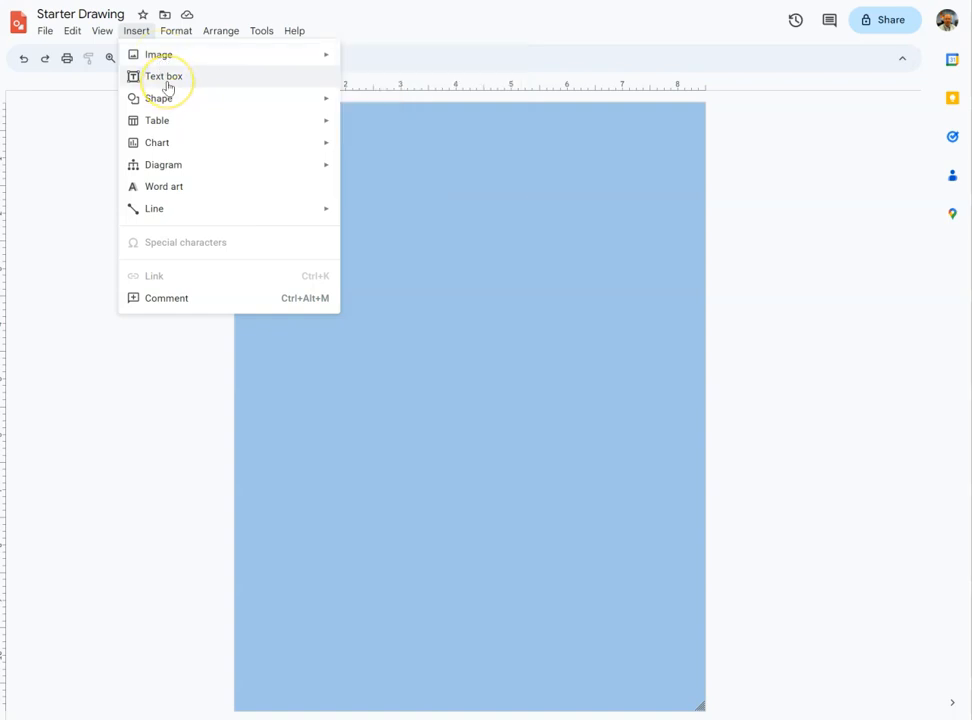
click(160, 100)
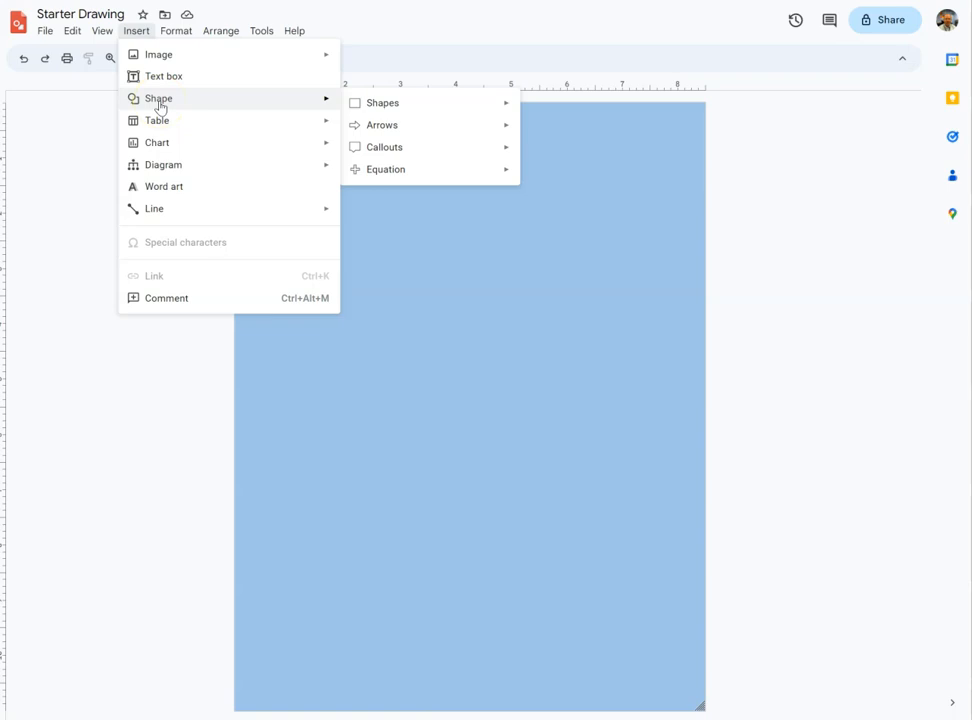
mouse_move(395, 108)
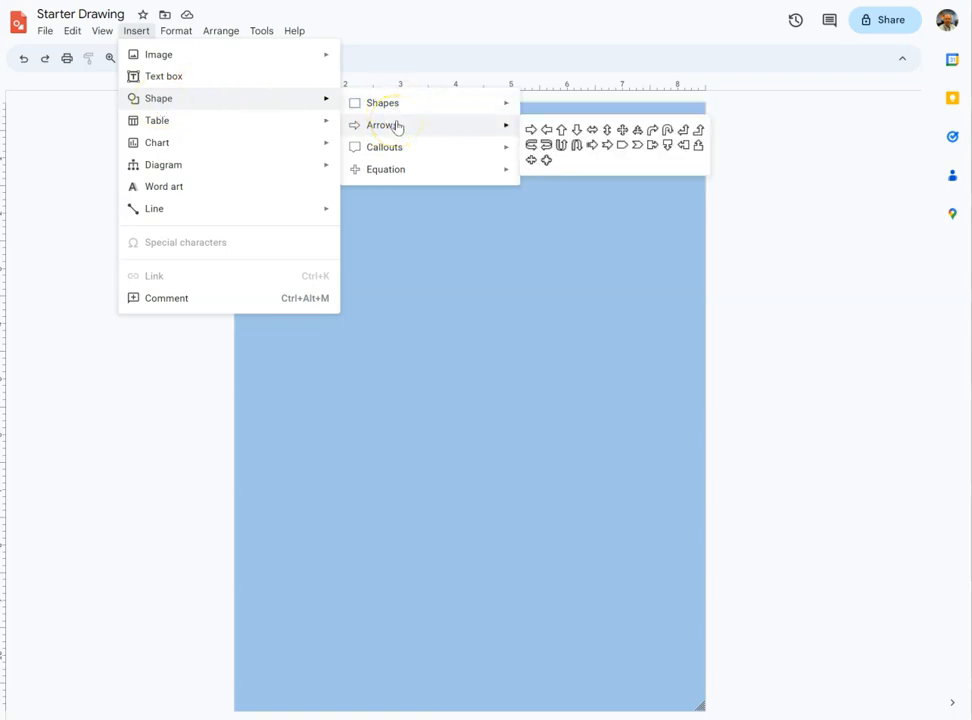
click(412, 148)
click(419, 170)
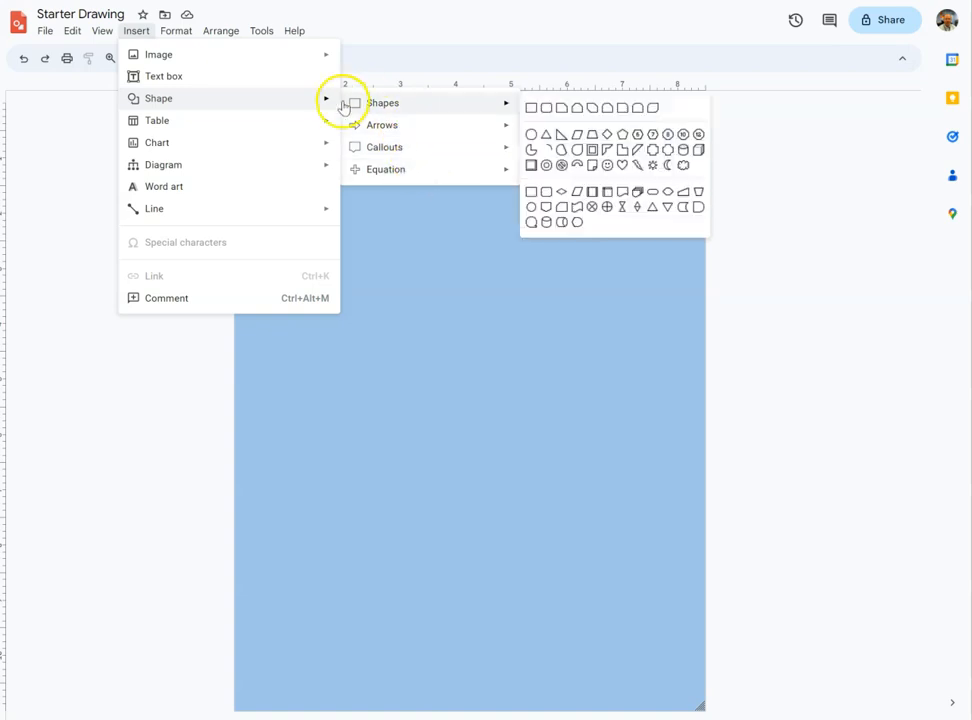
mouse_move(272, 126)
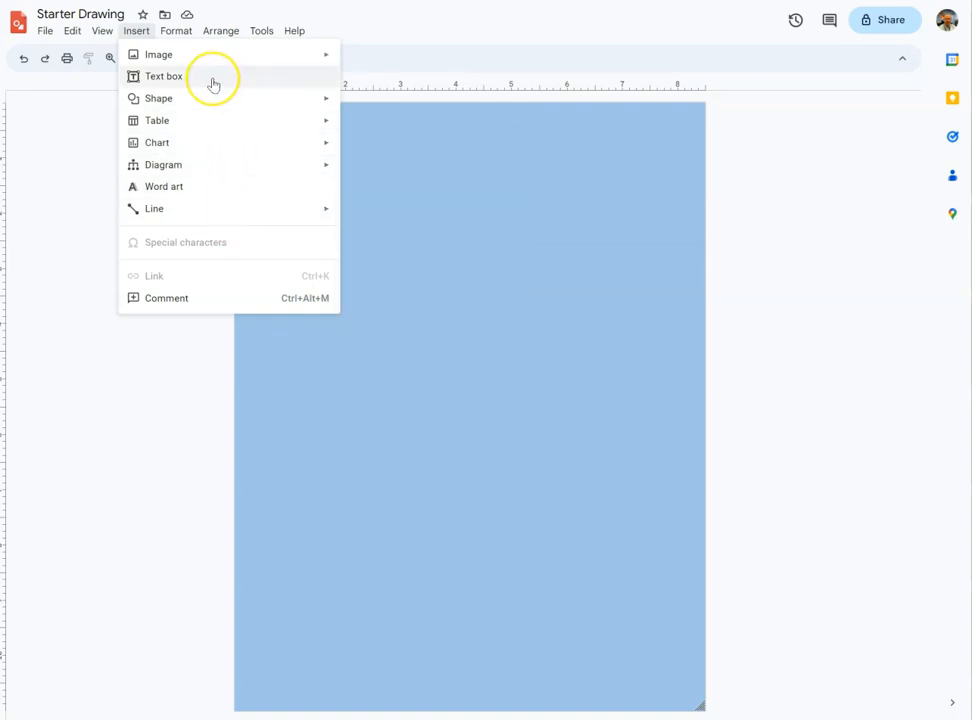
mouse_move(212, 110)
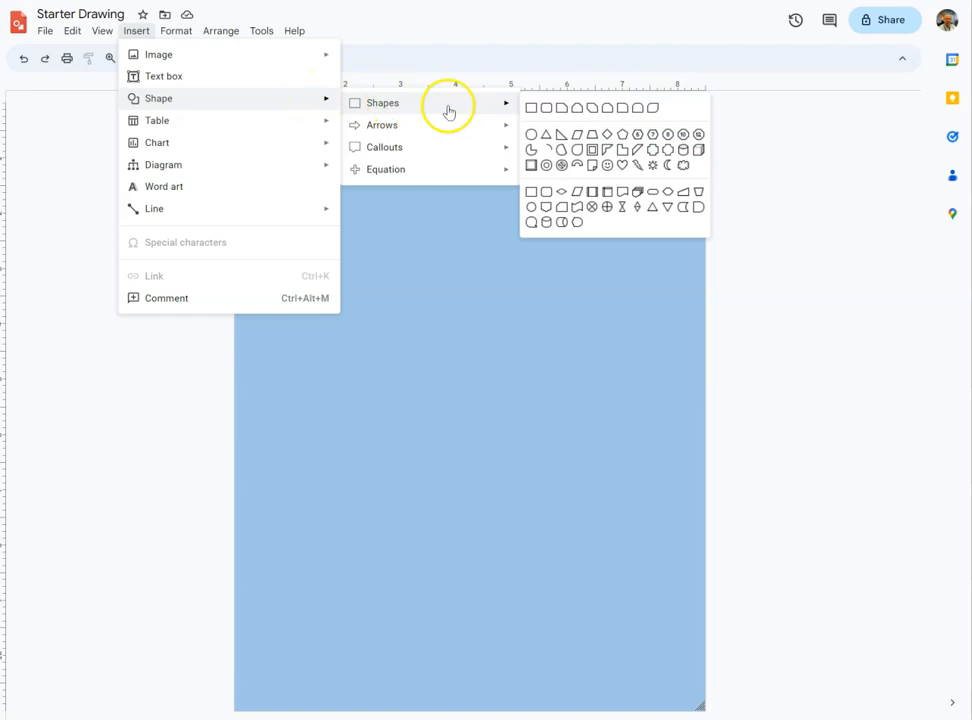
mouse_move(499, 106)
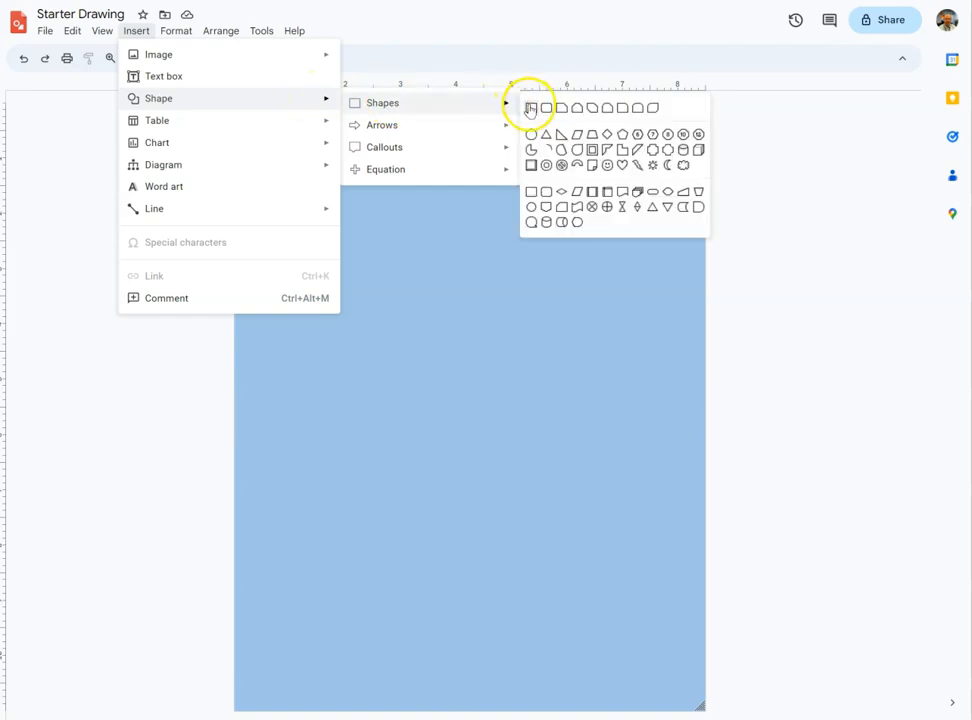
- Draw a rectangle about 2 inches square near the page's top-left corner and shift it slightly right
click(529, 106)
drag(252, 126, 329, 201)
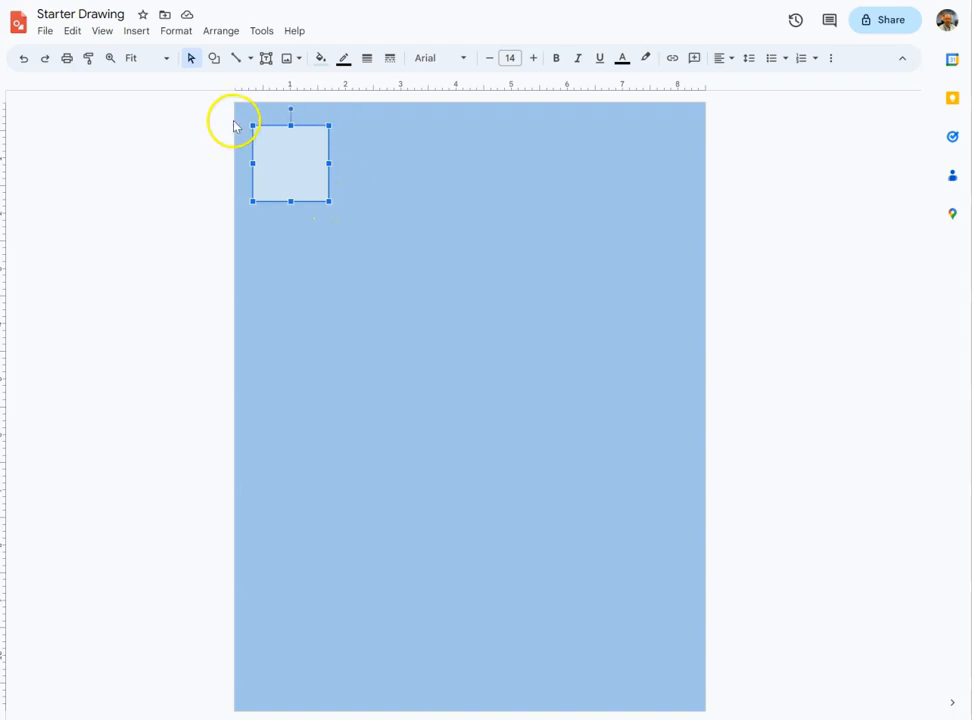
drag(329, 201, 354, 234)
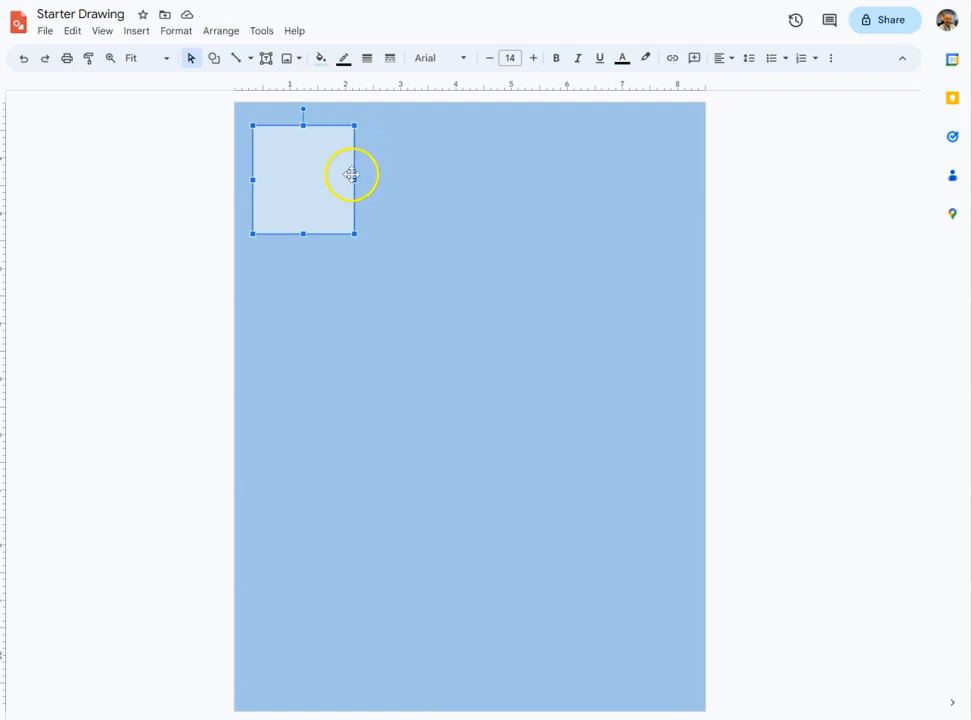
drag(356, 181, 390, 187)
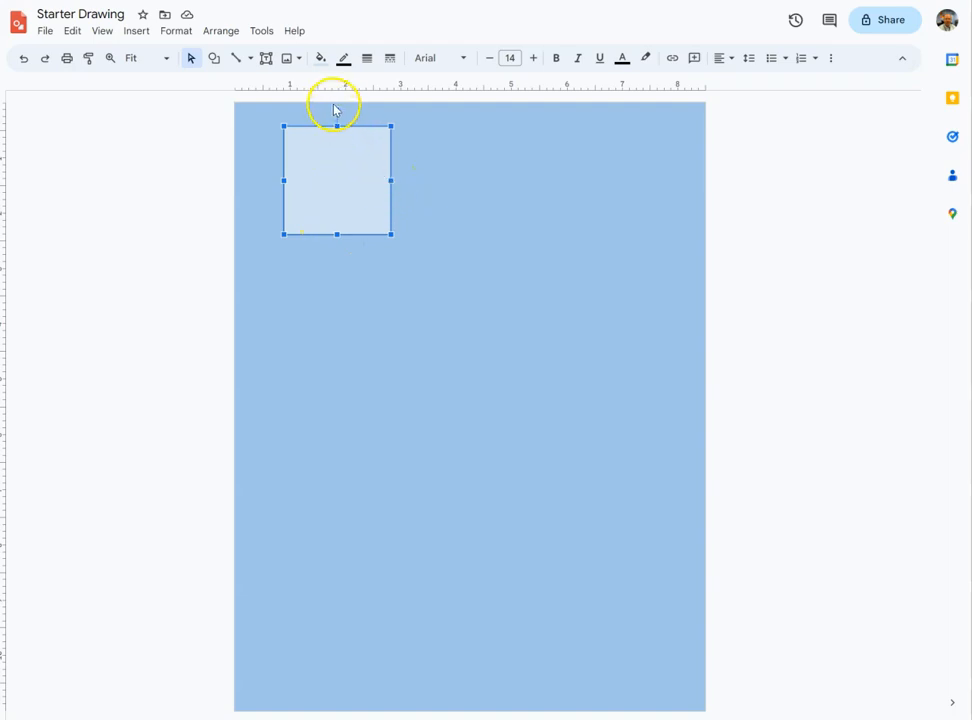
- Try rotating the rectangle by its rotation handle, returning it upright
mouse_move(337, 108)
mouse_down()
mouse_move(278, 104)
mouse_move(241, 128)
mouse_move(332, 112)
mouse_move(449, 154)
mouse_move(371, 121)
mouse_move(269, 128)
mouse_move(312, 124)
mouse_move(298, 121)
mouse_up()
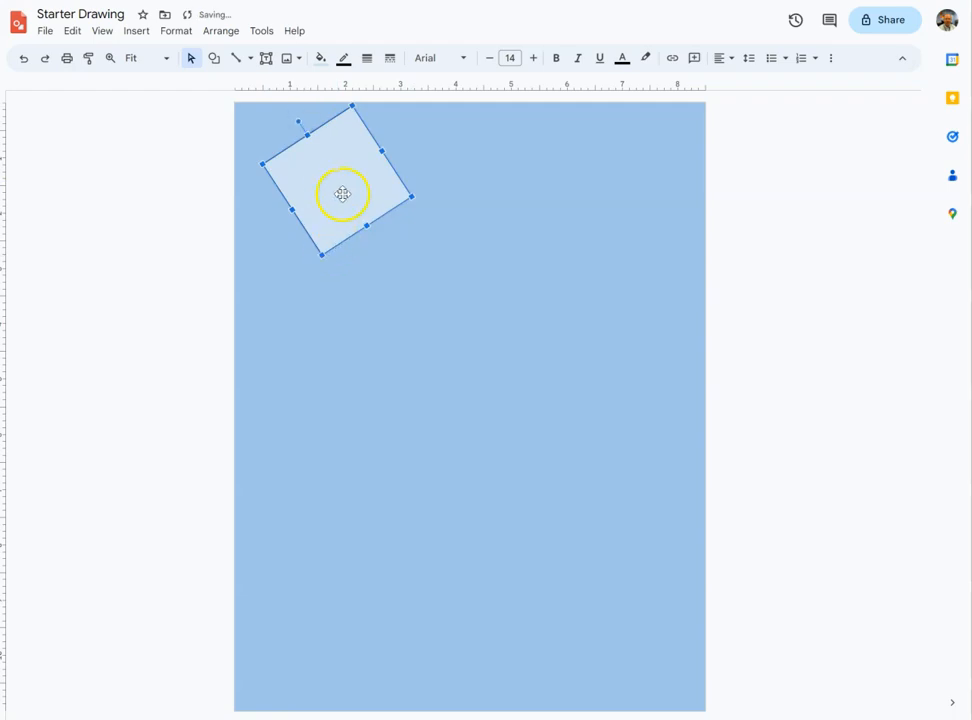
drag(298, 121, 337, 109)
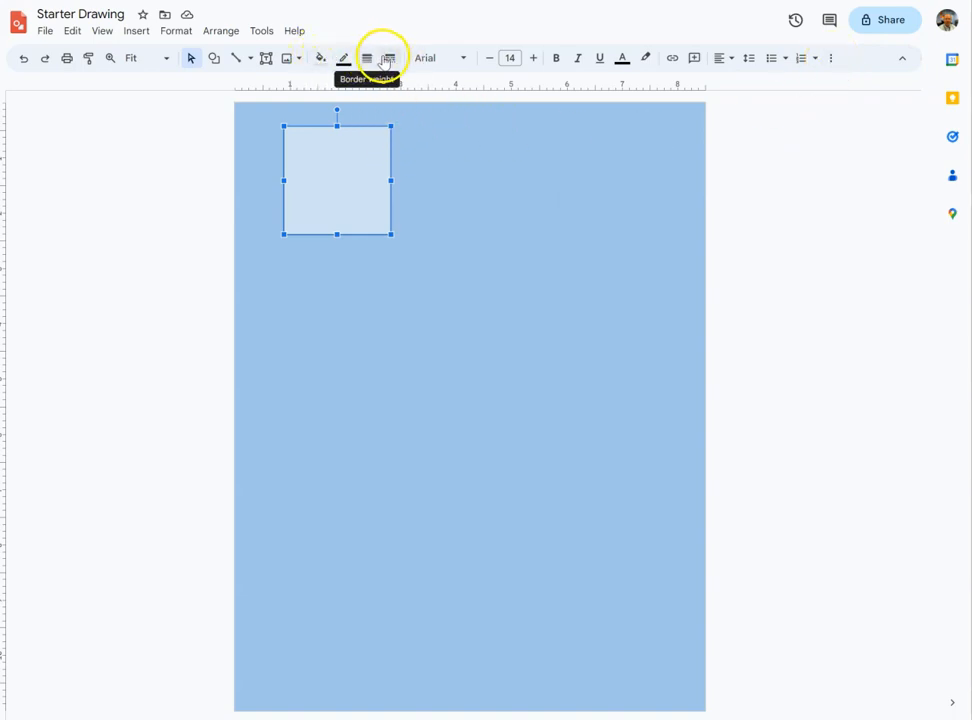
- Fill the rectangle with solid yellow
click(320, 60)
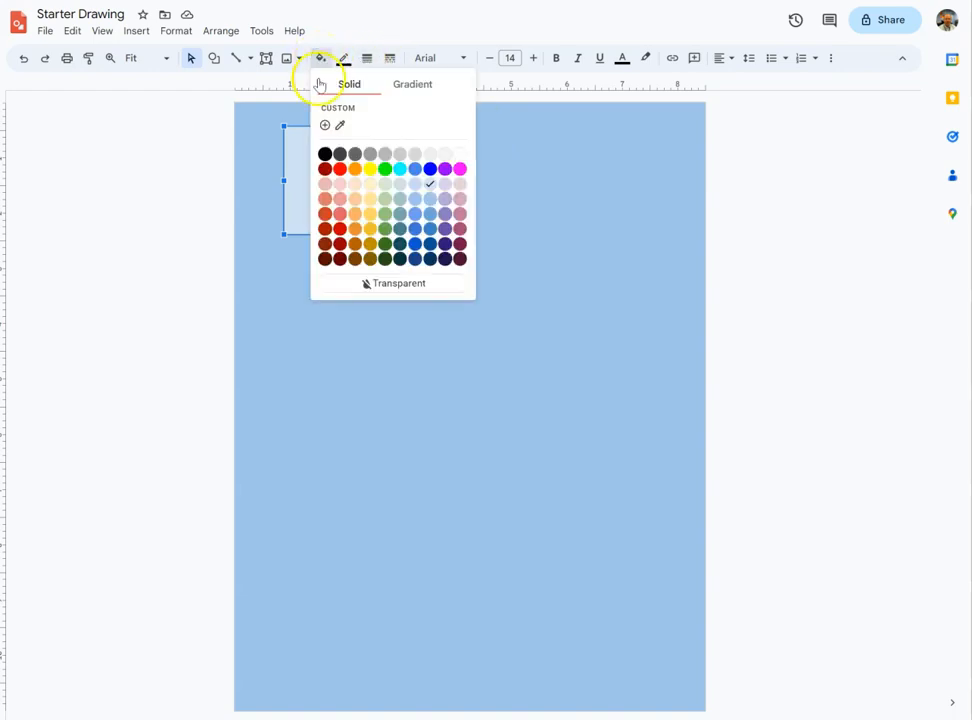
click(370, 169)
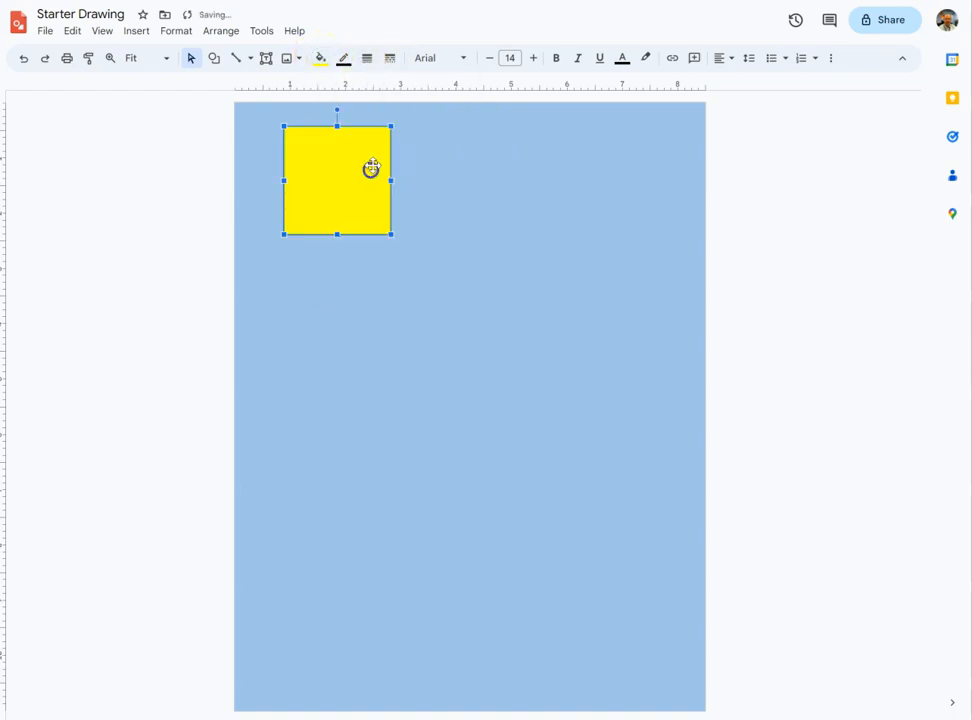
- Give the rectangle a red border with a 3px weight
click(342, 60)
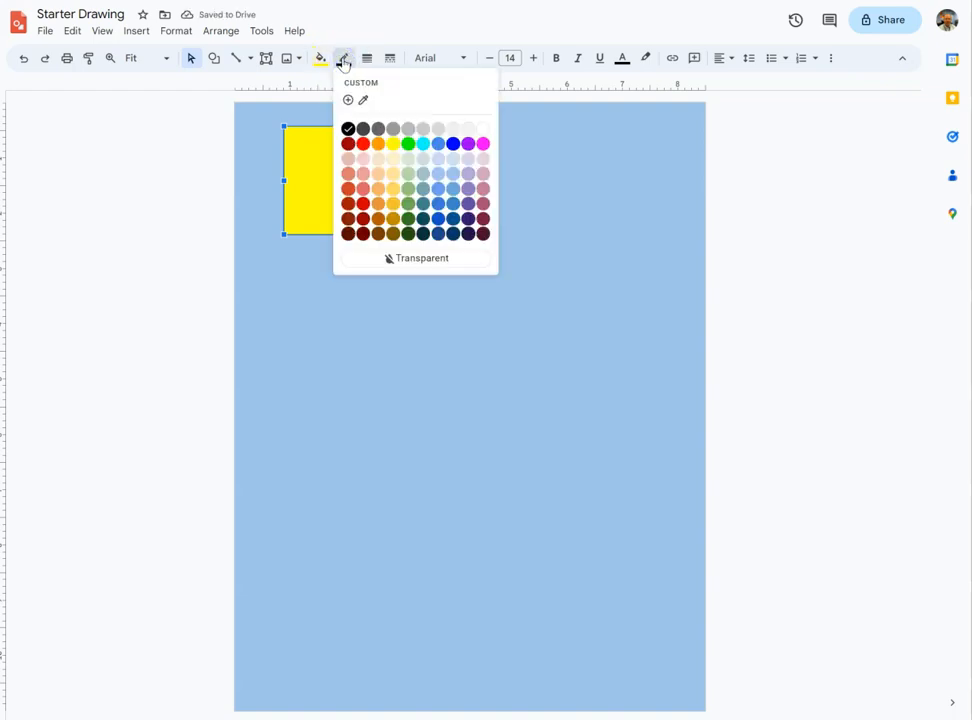
click(364, 143)
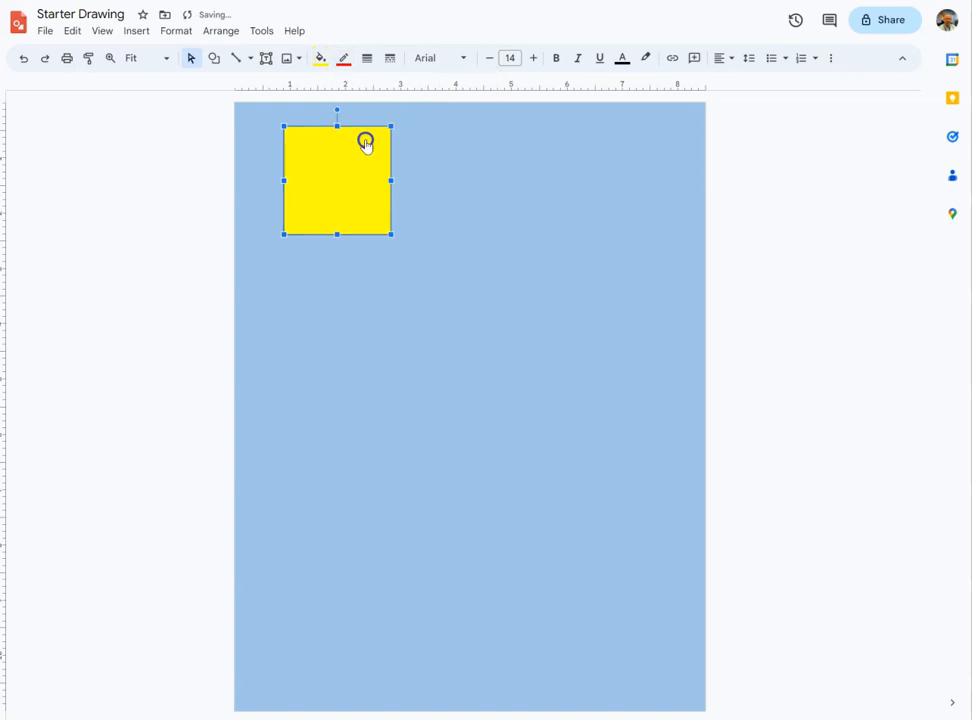
click(366, 59)
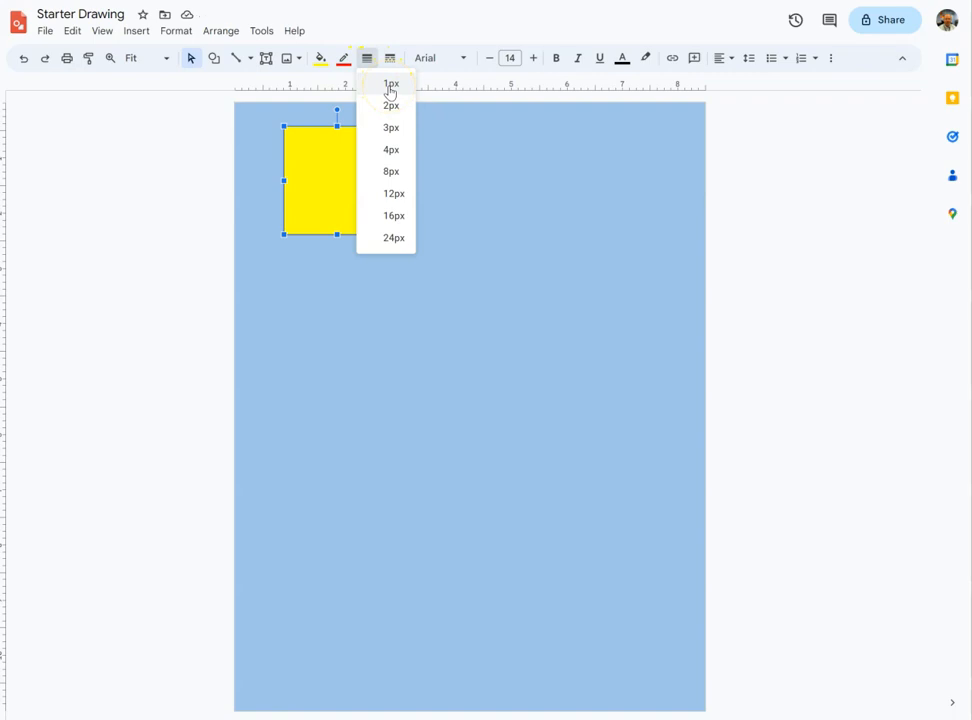
click(380, 135)
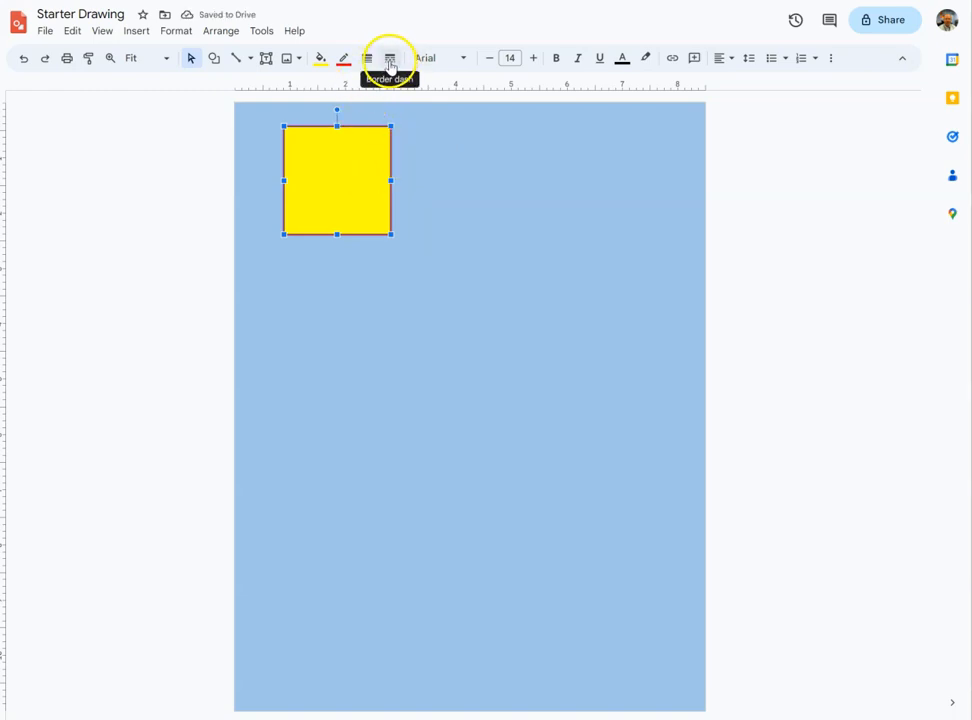
- Set the rectangle's border dash to solid and tilt the rectangle slightly counter-clockwise
click(390, 62)
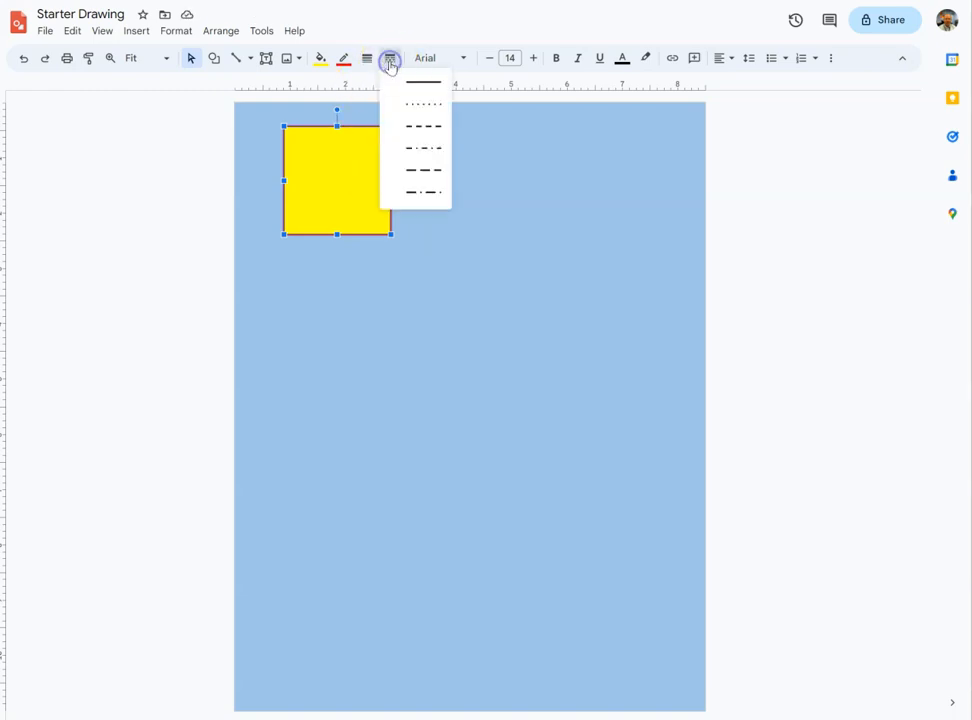
click(423, 105)
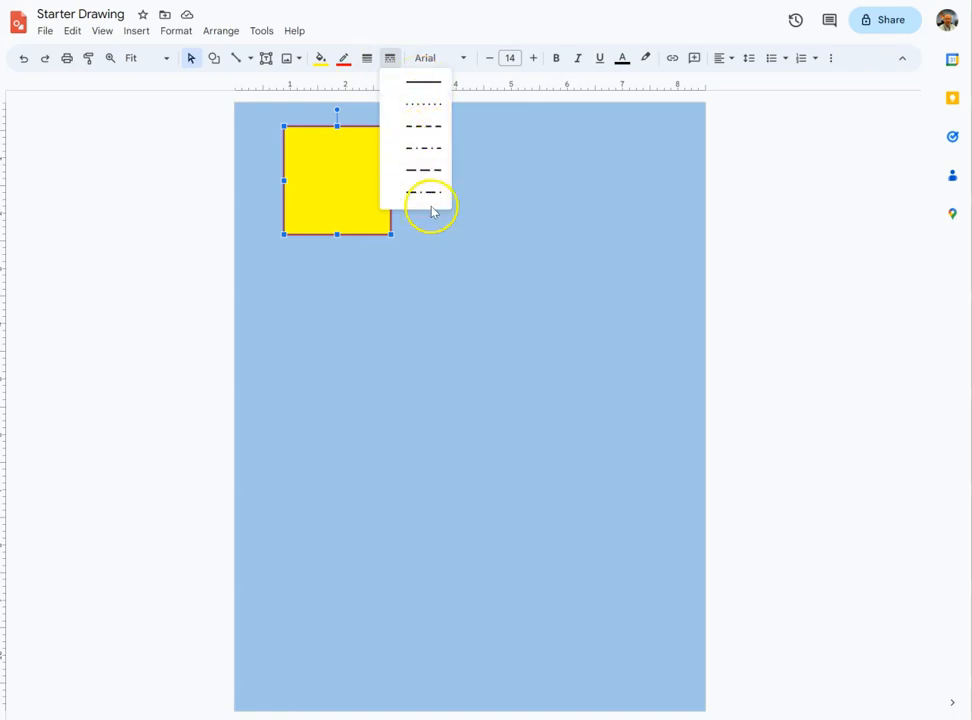
click(426, 84)
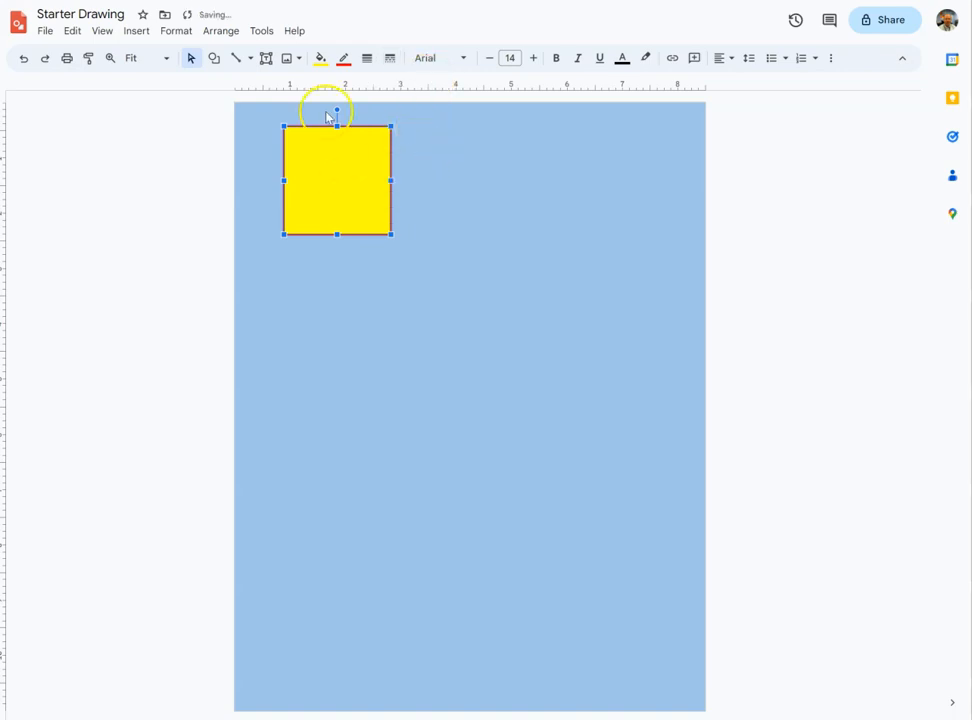
mouse_move(336, 109)
mouse_down()
mouse_move(309, 107)
mouse_move(321, 105)
mouse_up()
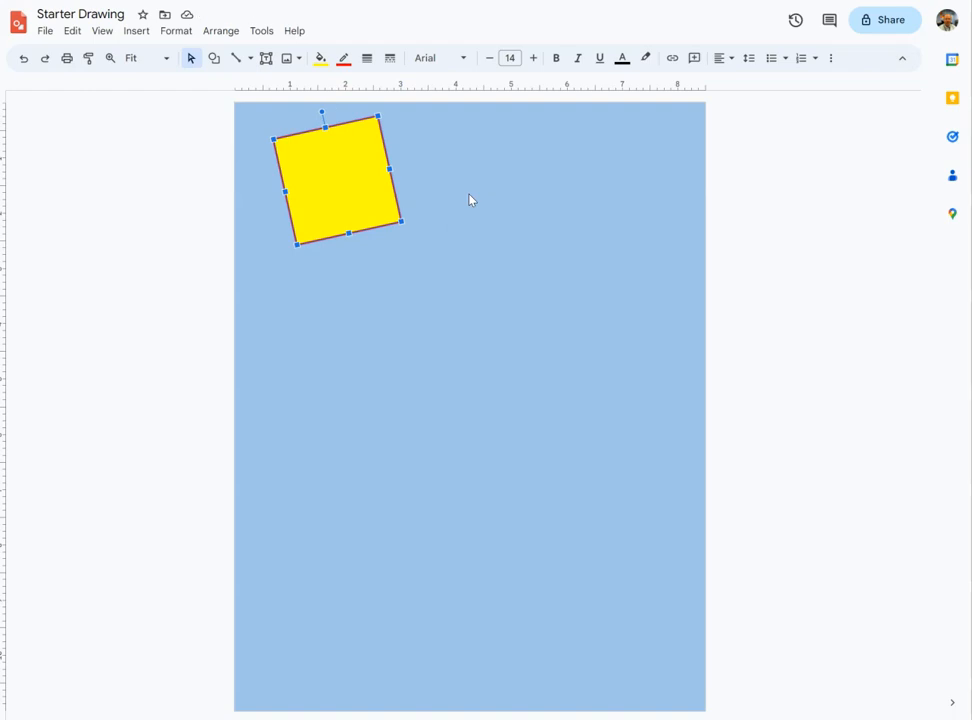
- Draw a circle about 2.2 inches across just below the rectangle
click(214, 60)
mouse_move(245, 85)
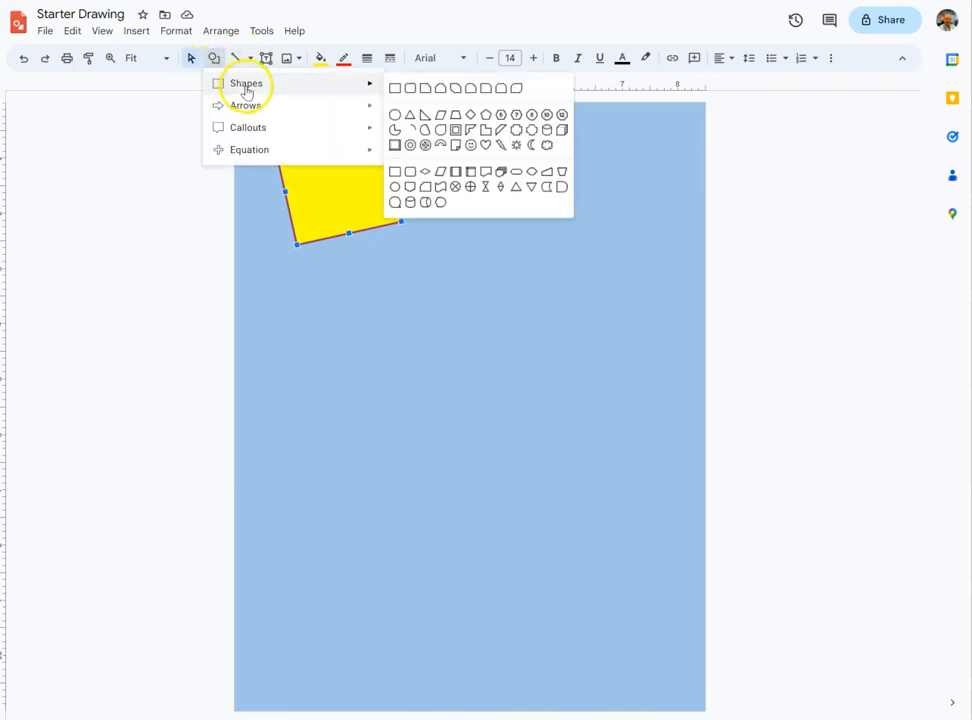
click(394, 114)
mouse_move(292, 270)
mouse_down()
mouse_move(358, 343)
mouse_move(410, 351)
mouse_move(398, 348)
mouse_up()
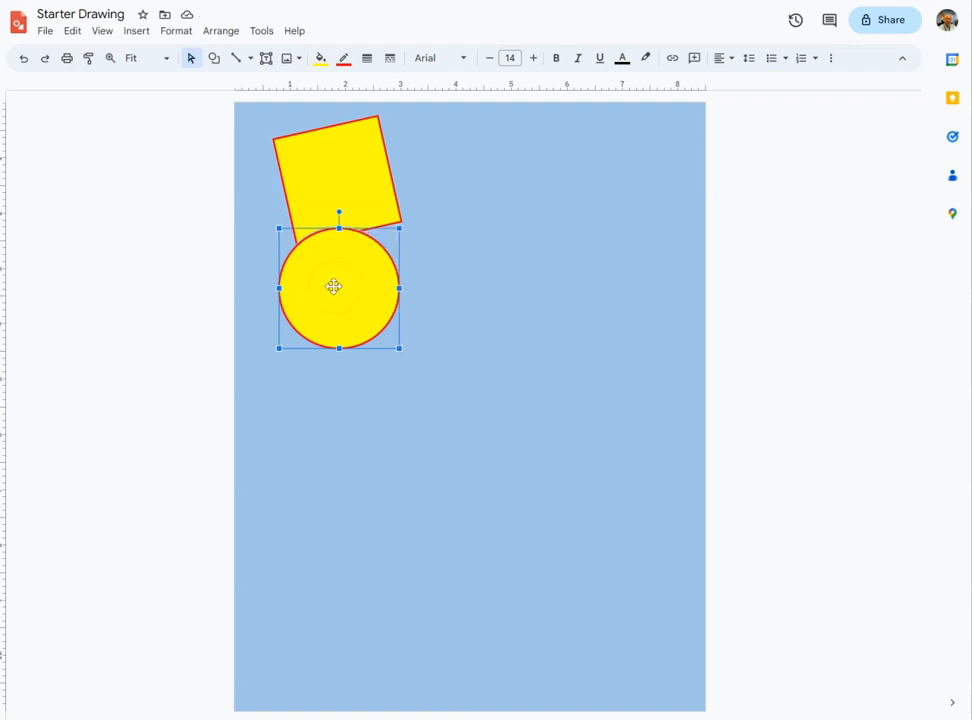
- Fill the circle with the dark orange 2 radial gradient
click(320, 60)
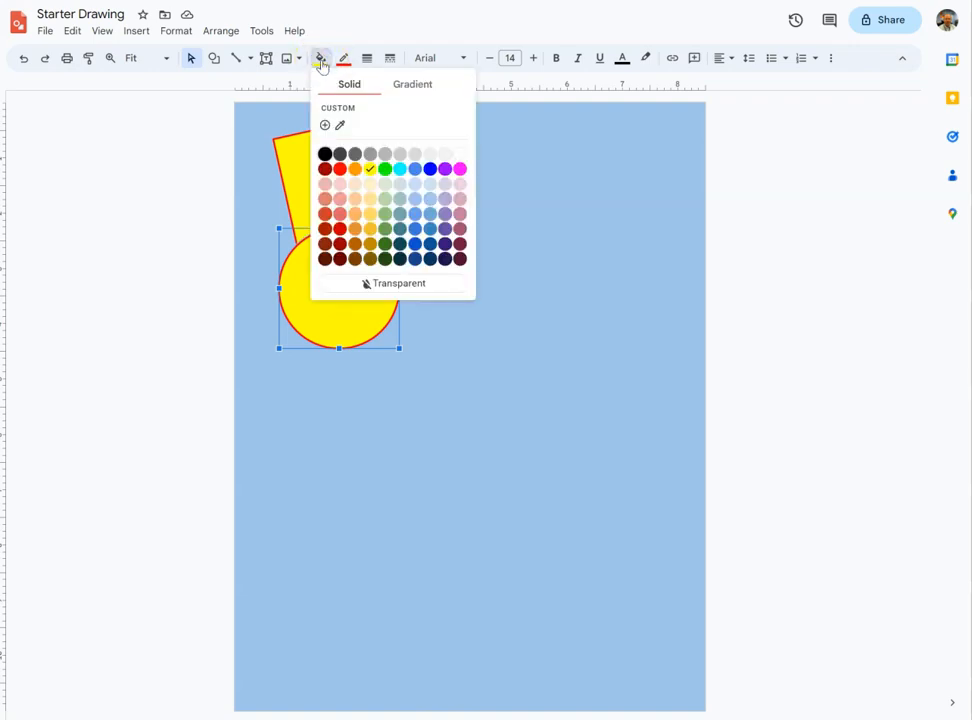
click(405, 88)
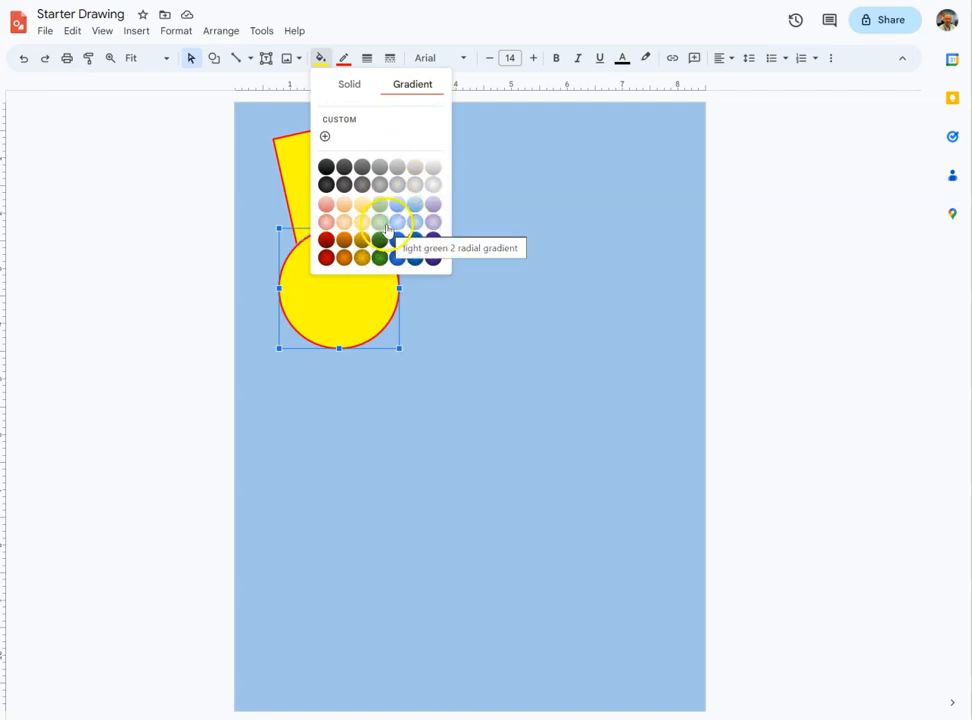
click(343, 257)
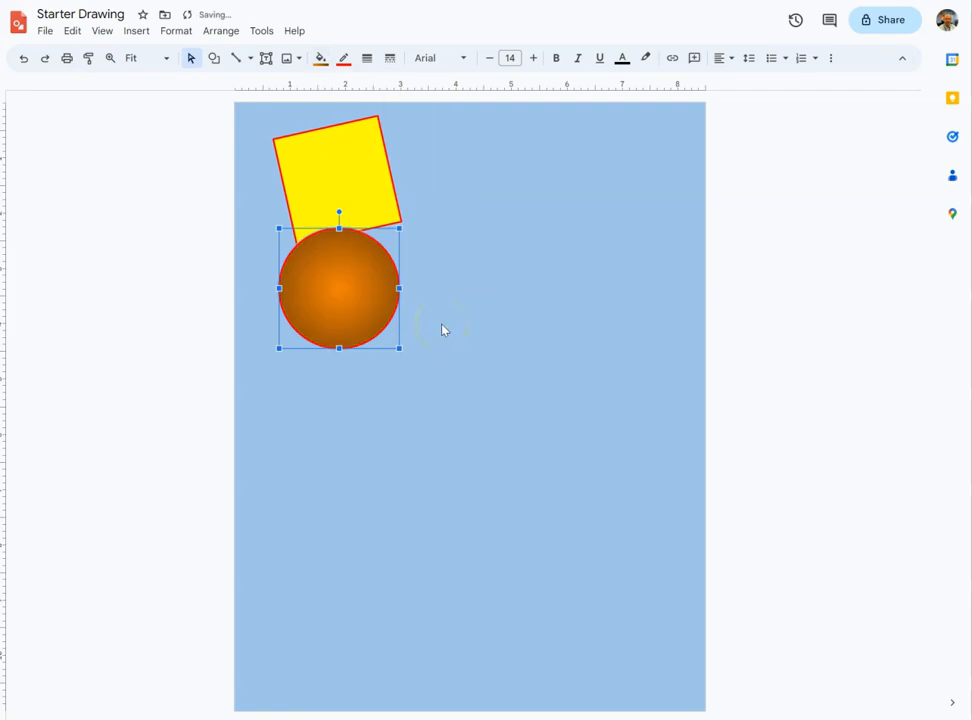
- Give the circle a black border with a 2px weight, then deselect it
click(343, 60)
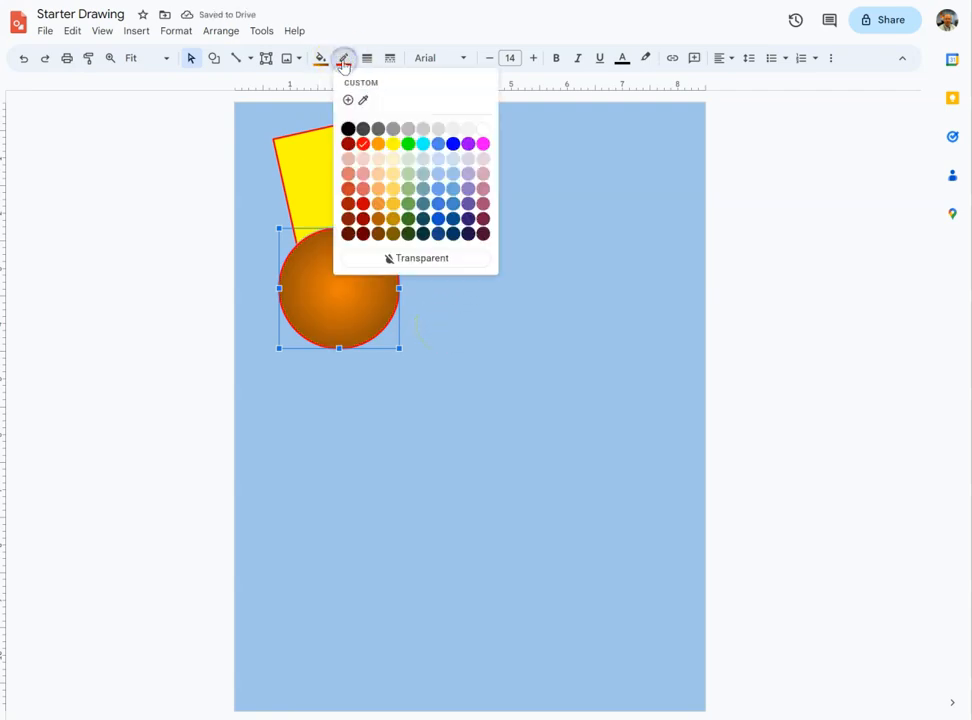
click(348, 128)
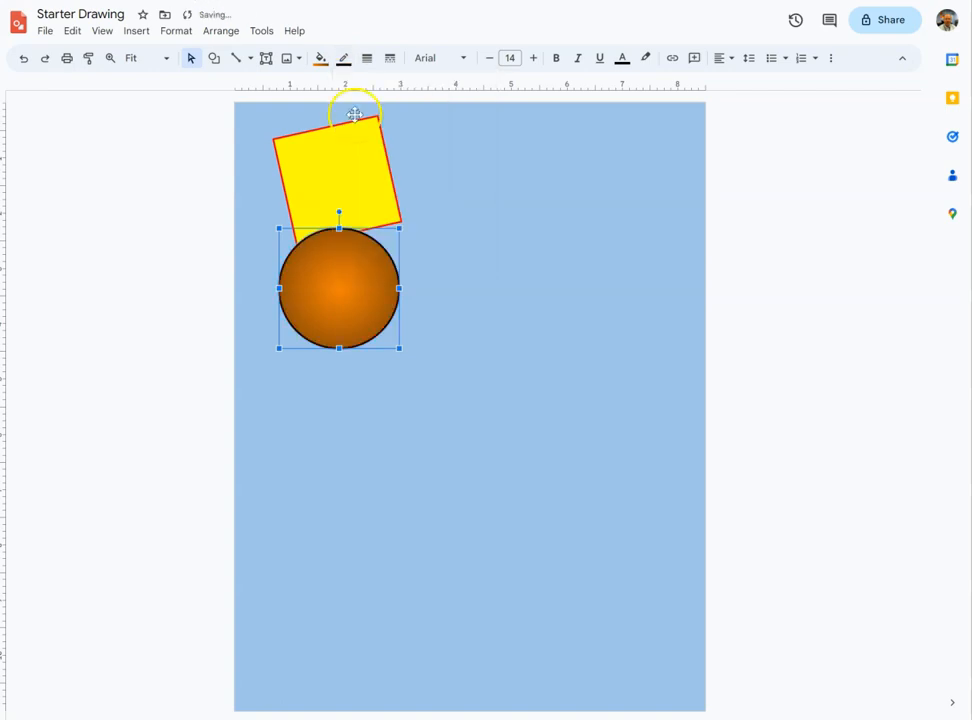
click(367, 60)
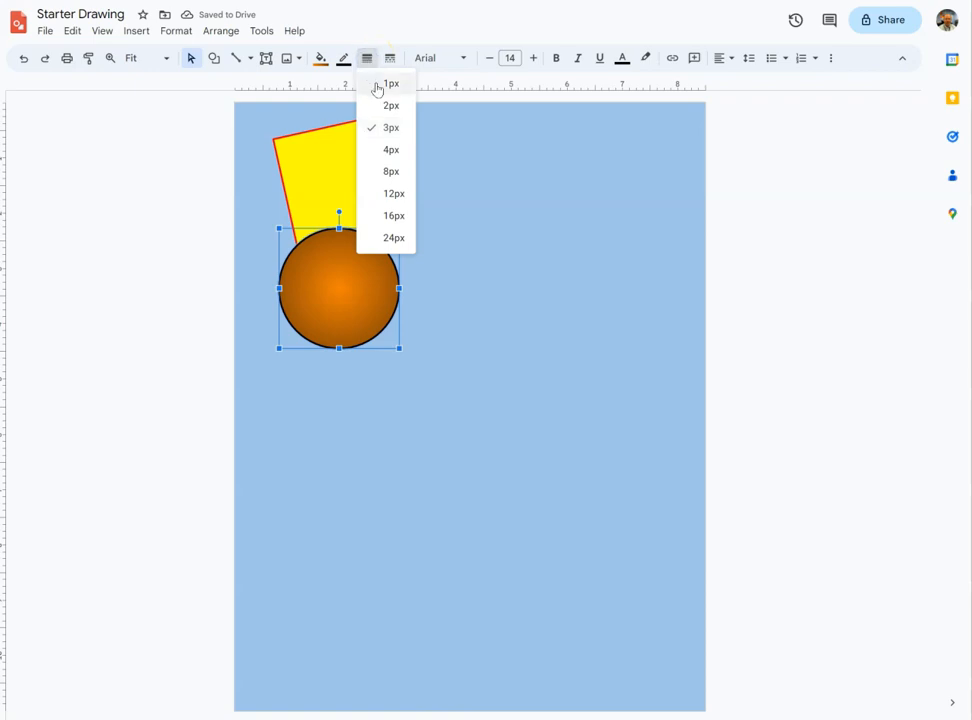
click(372, 104)
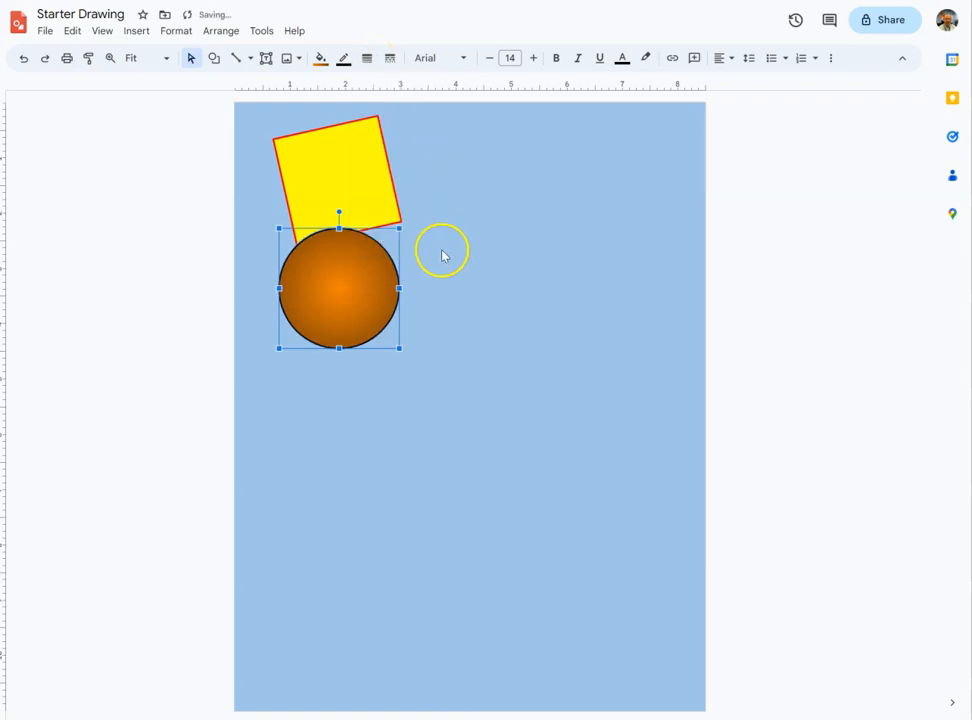
click(426, 353)
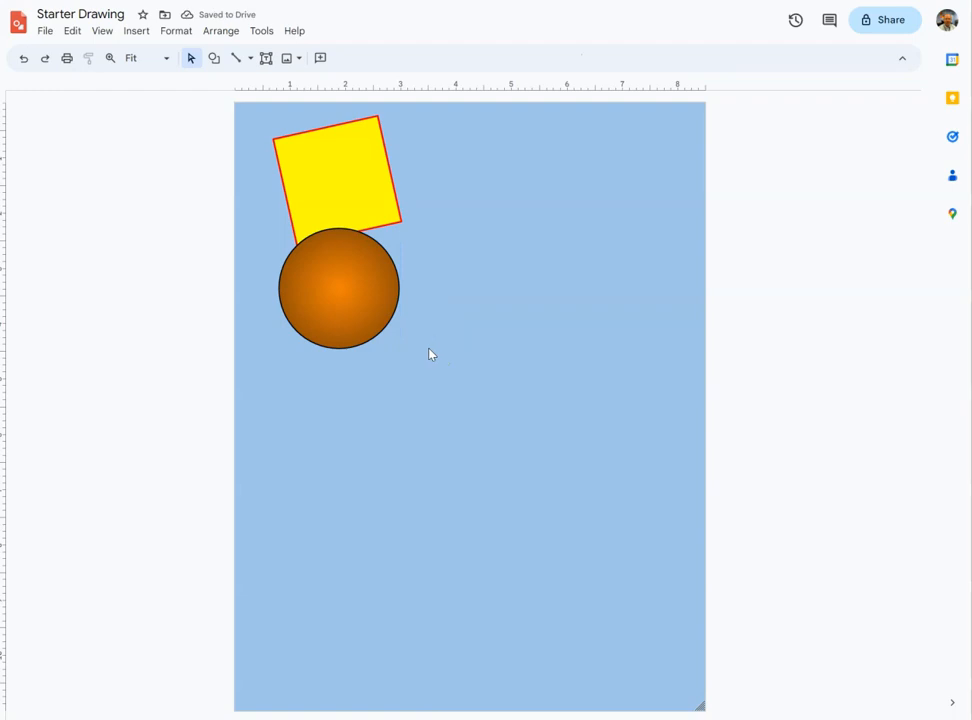
- Draw a right arrow about 2.3 by 1.7 inches below the circle and fill it dark gray
click(215, 58)
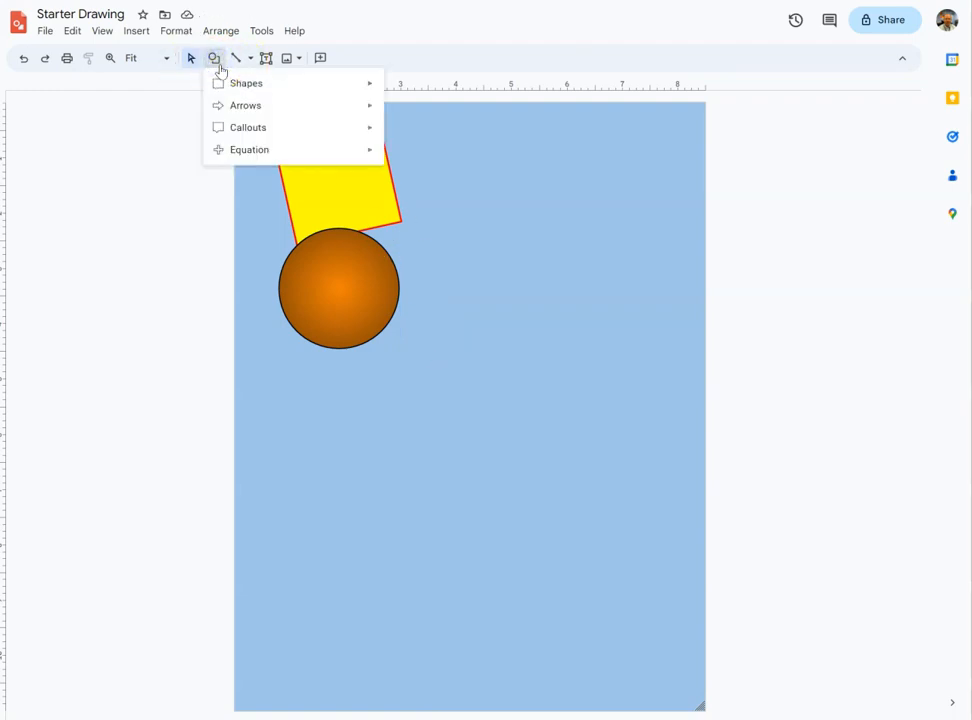
mouse_move(254, 108)
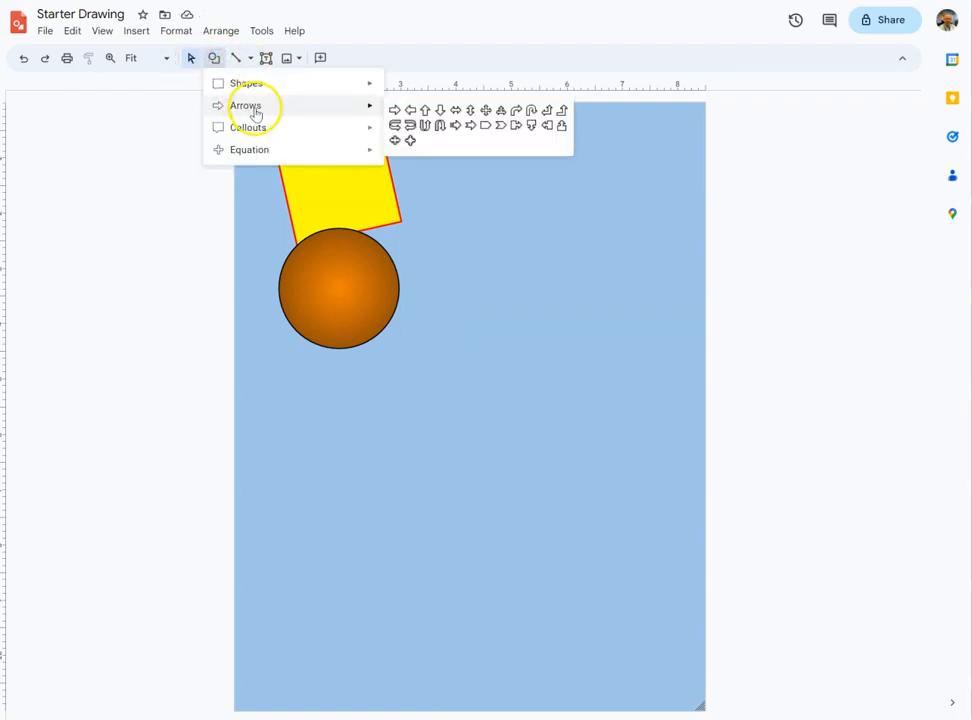
click(395, 109)
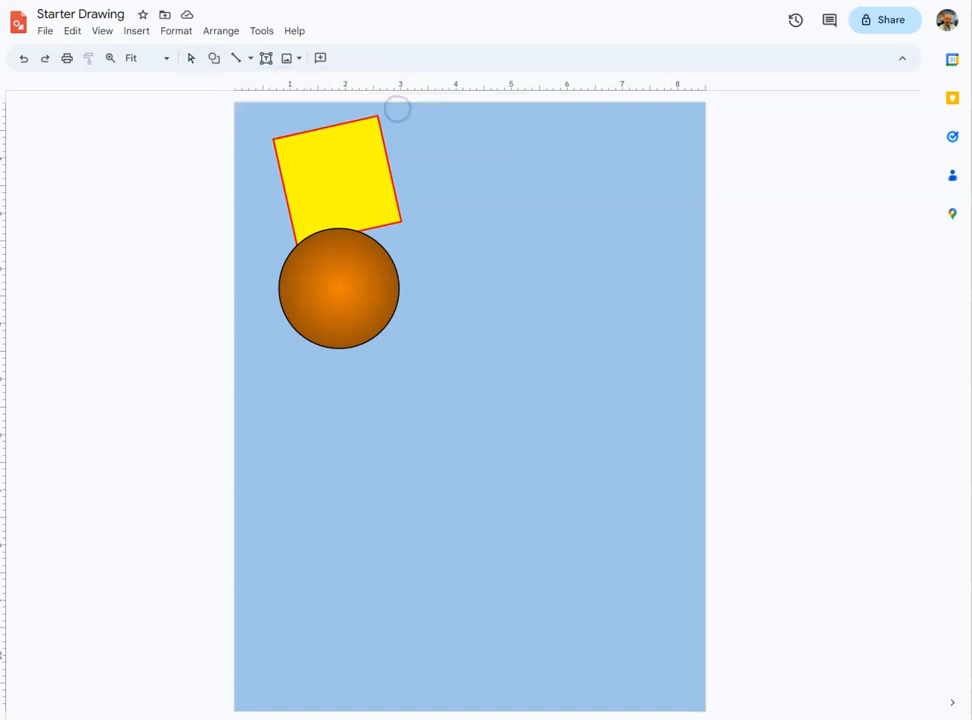
mouse_move(282, 346)
mouse_down()
mouse_move(299, 345)
mouse_move(383, 436)
mouse_move(412, 423)
mouse_move(411, 440)
mouse_up()
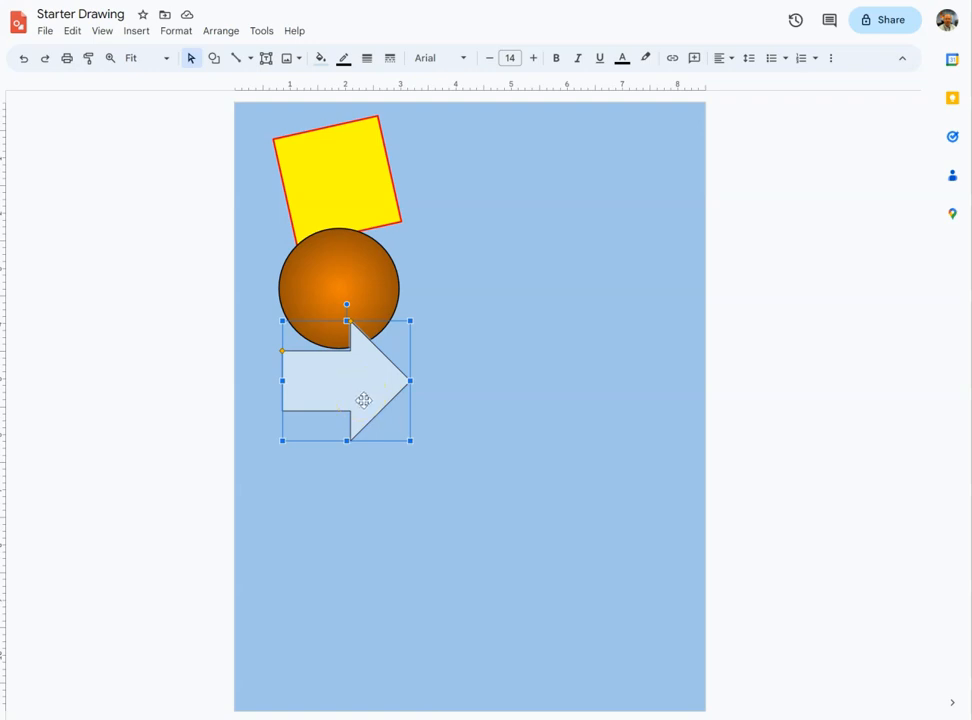
click(321, 59)
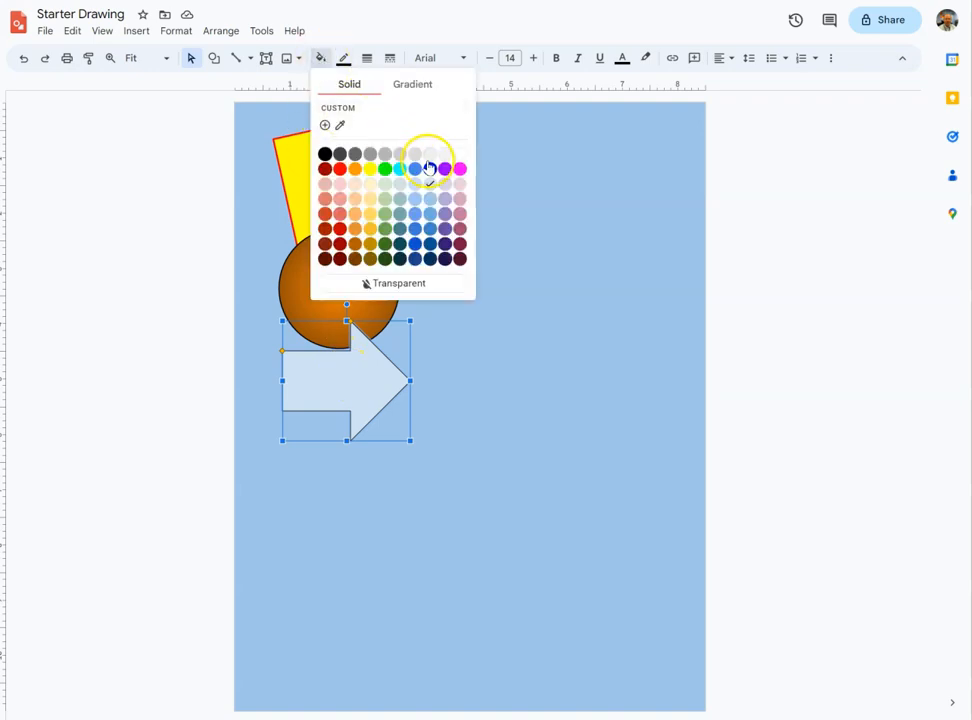
click(356, 155)
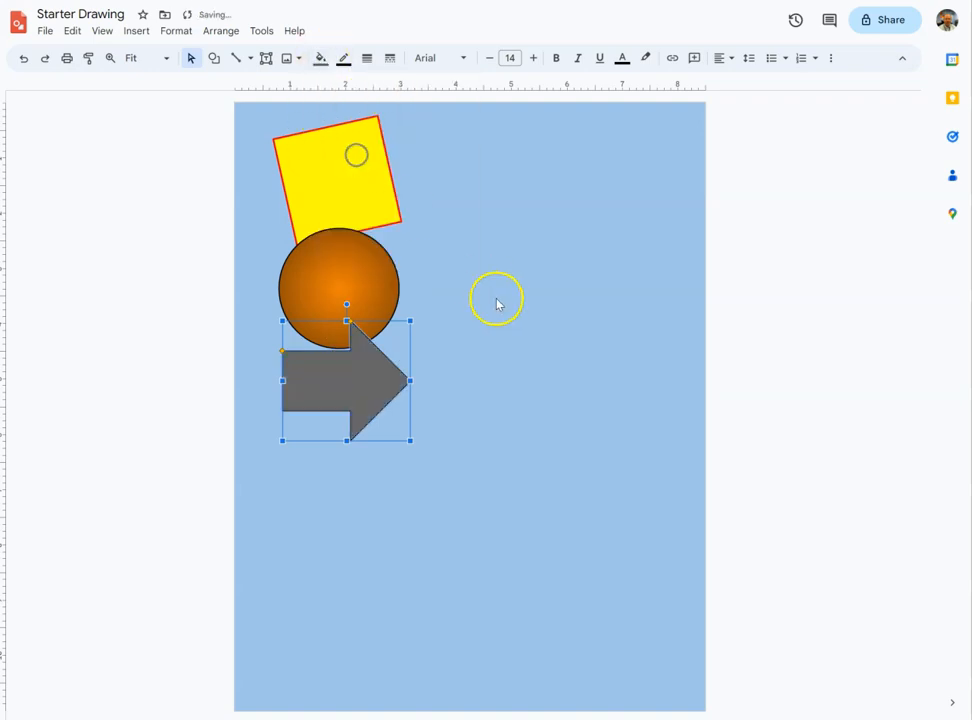
- Give the arrow a 2px light gray dotted border
click(367, 60)
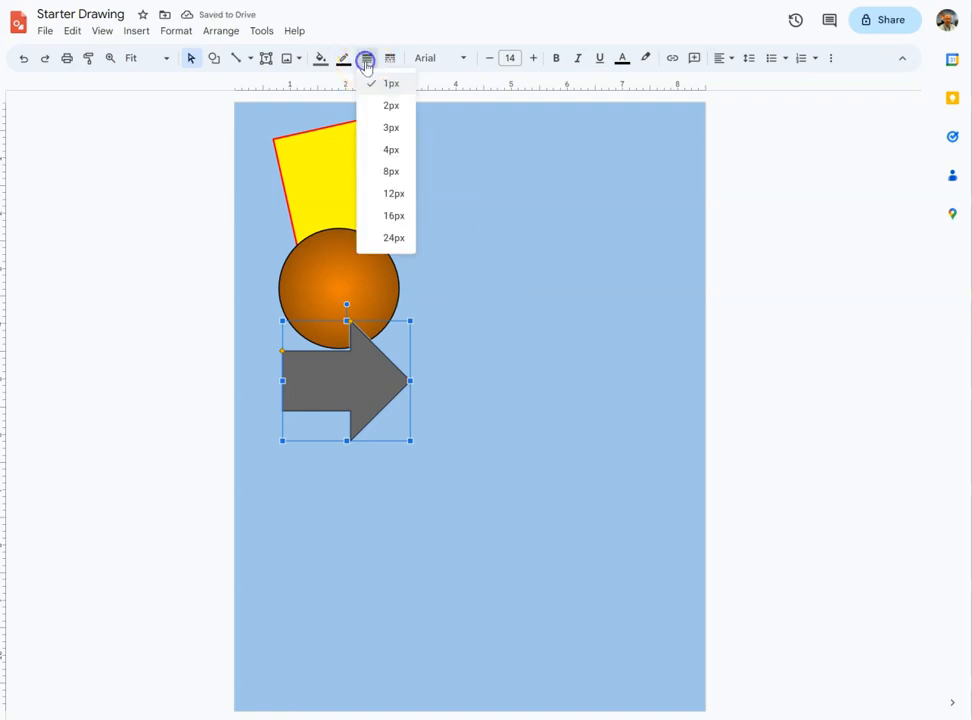
click(393, 108)
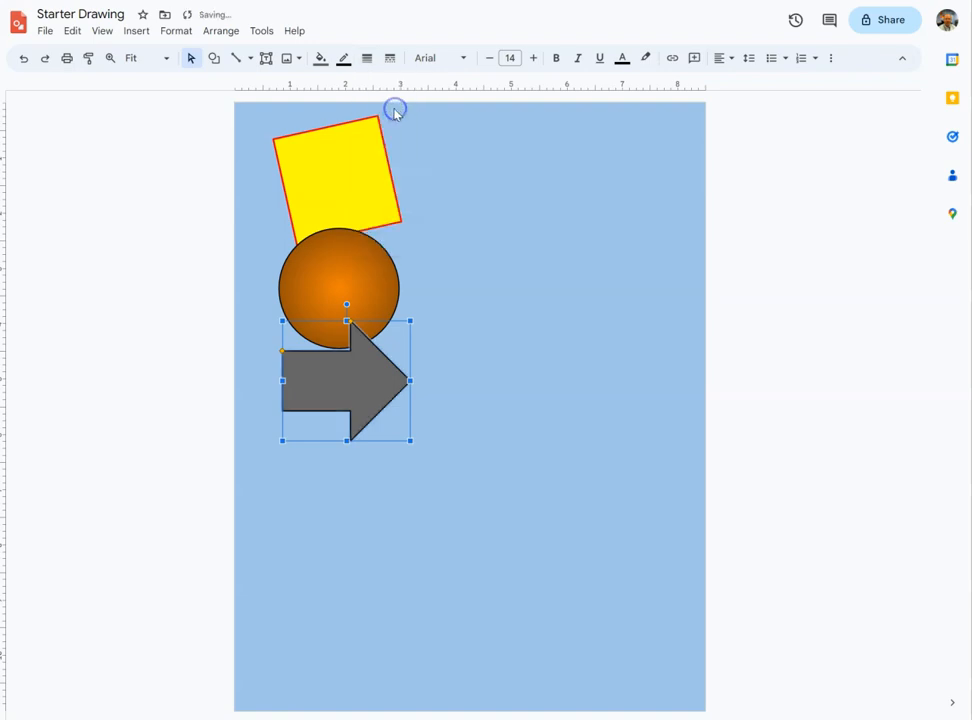
click(340, 62)
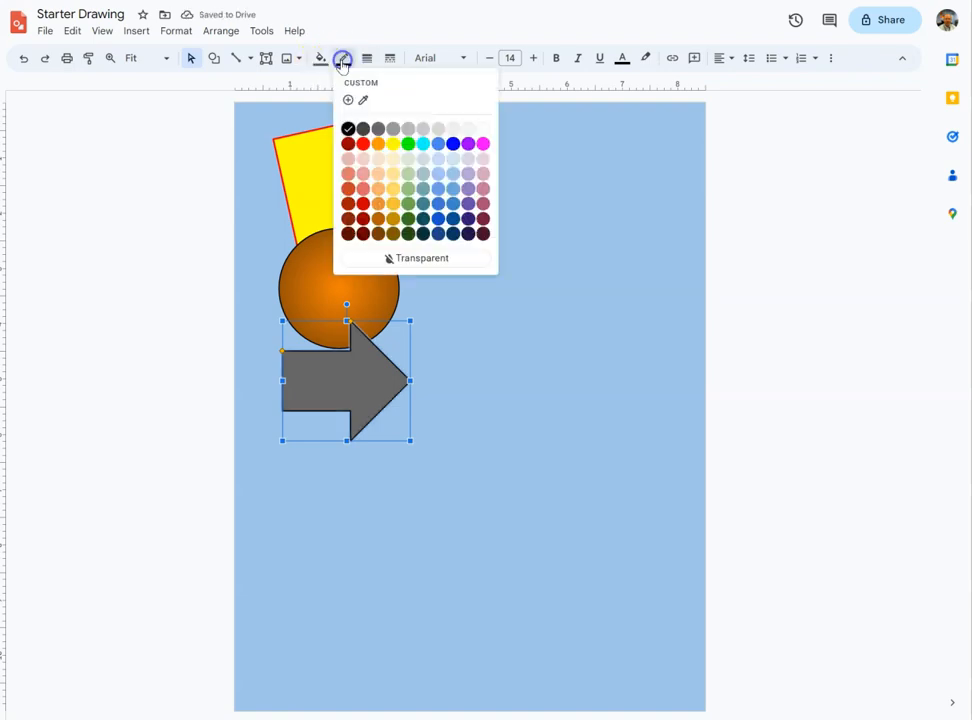
click(438, 129)
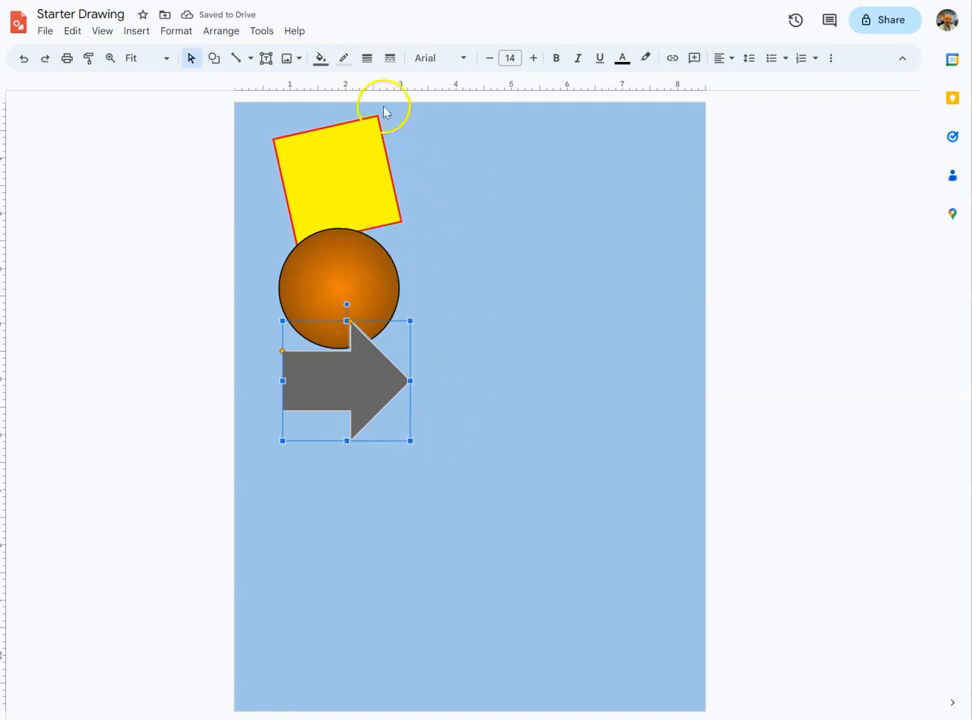
click(389, 60)
click(421, 107)
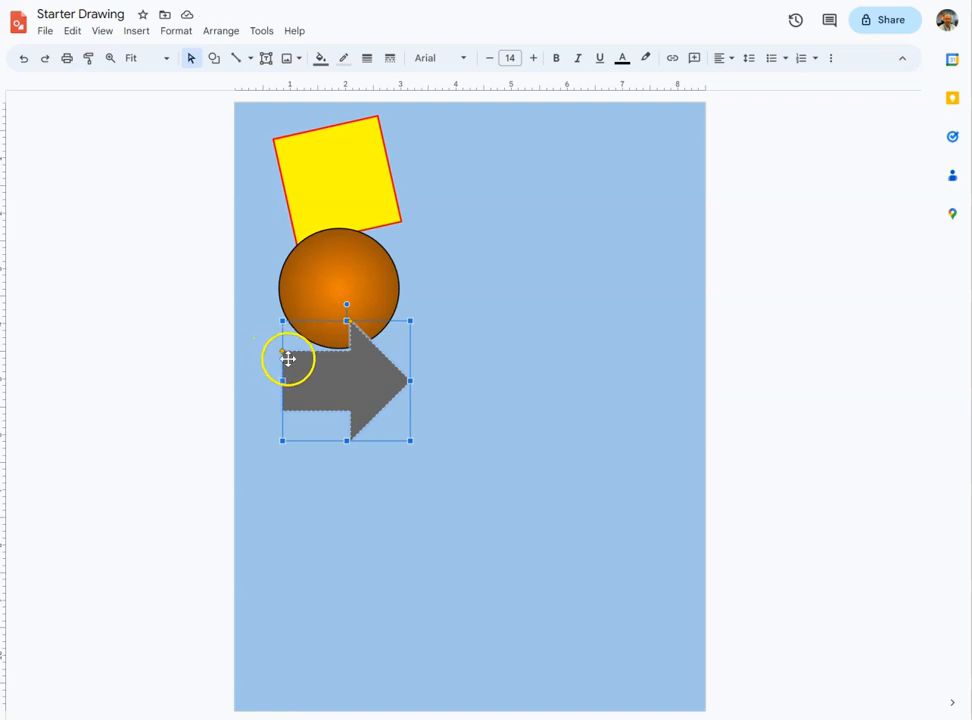
- Adjust the arrow's shaft thickness and arrowhead length with its shape handles
drag(282, 351, 274, 332)
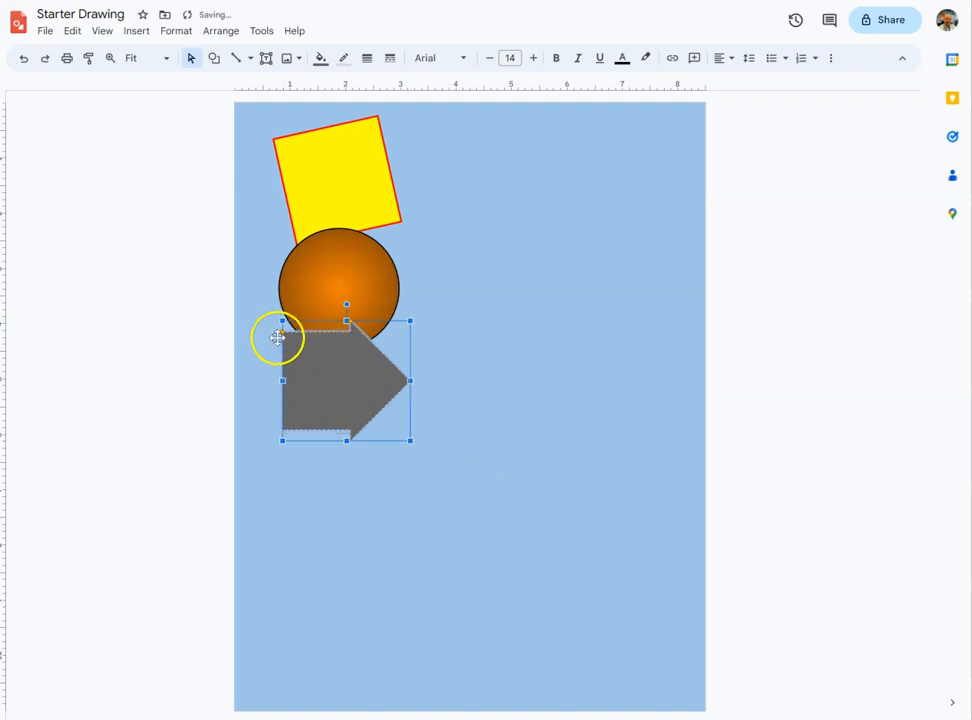
drag(282, 331, 283, 374)
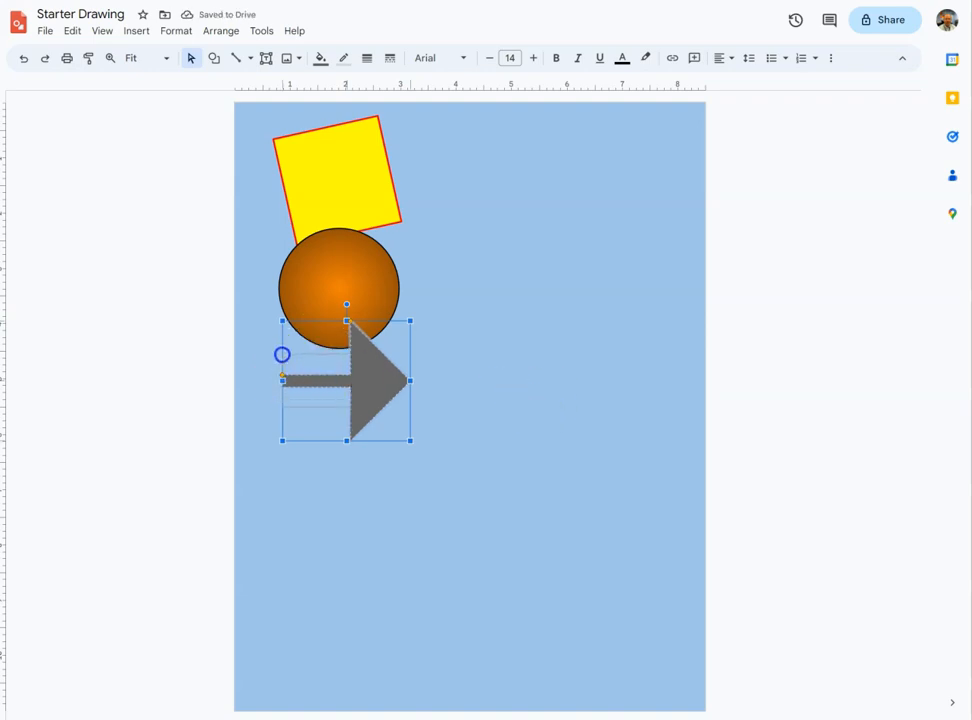
drag(282, 375, 282, 354)
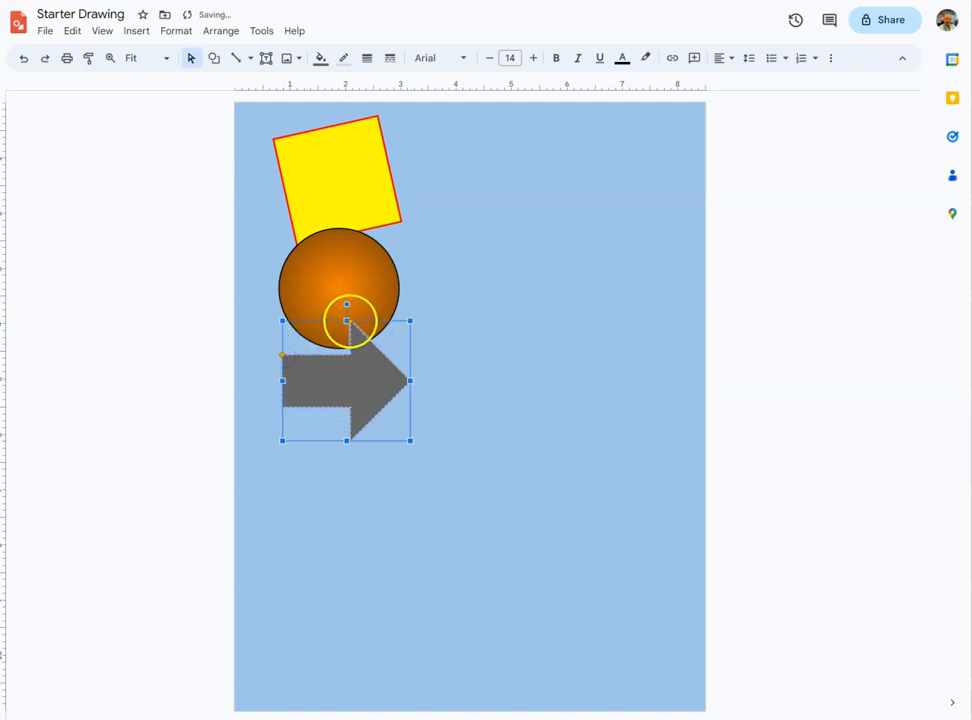
drag(349, 319, 318, 321)
drag(344, 324, 380, 321)
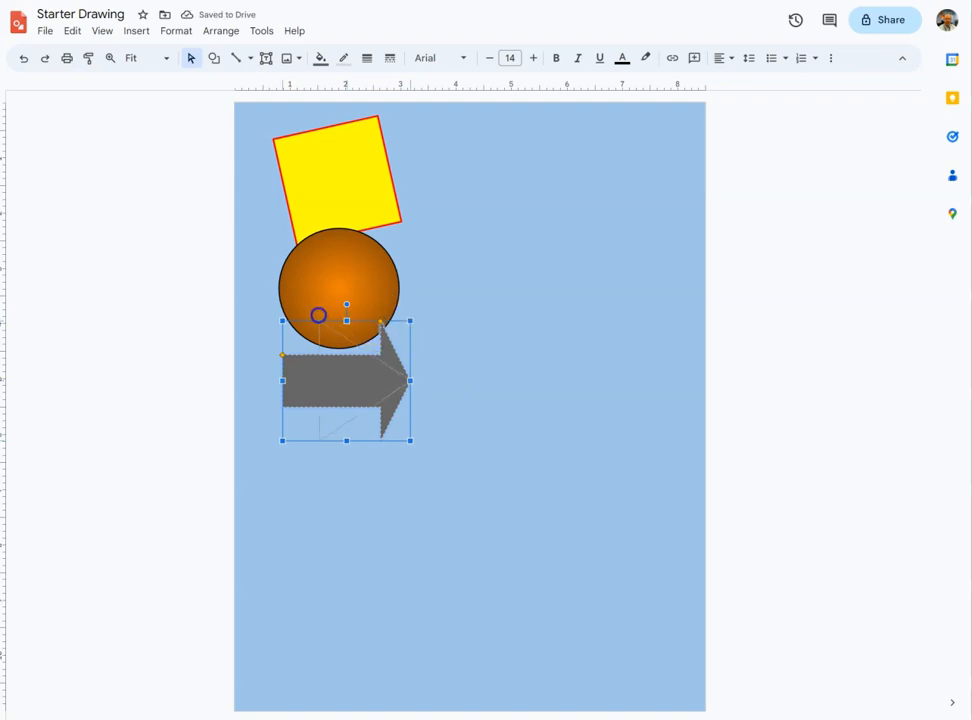
drag(320, 316, 328, 317)
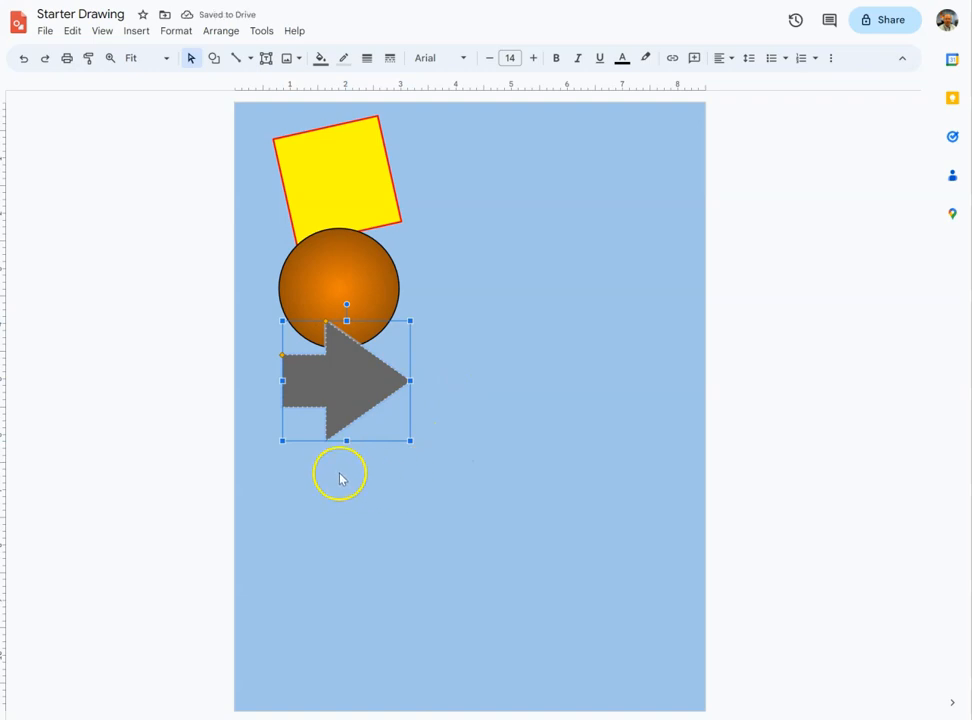
- Draw a 7-point star about 2.5 inches across below the arrow, positioned just overlapping the arrow
click(215, 62)
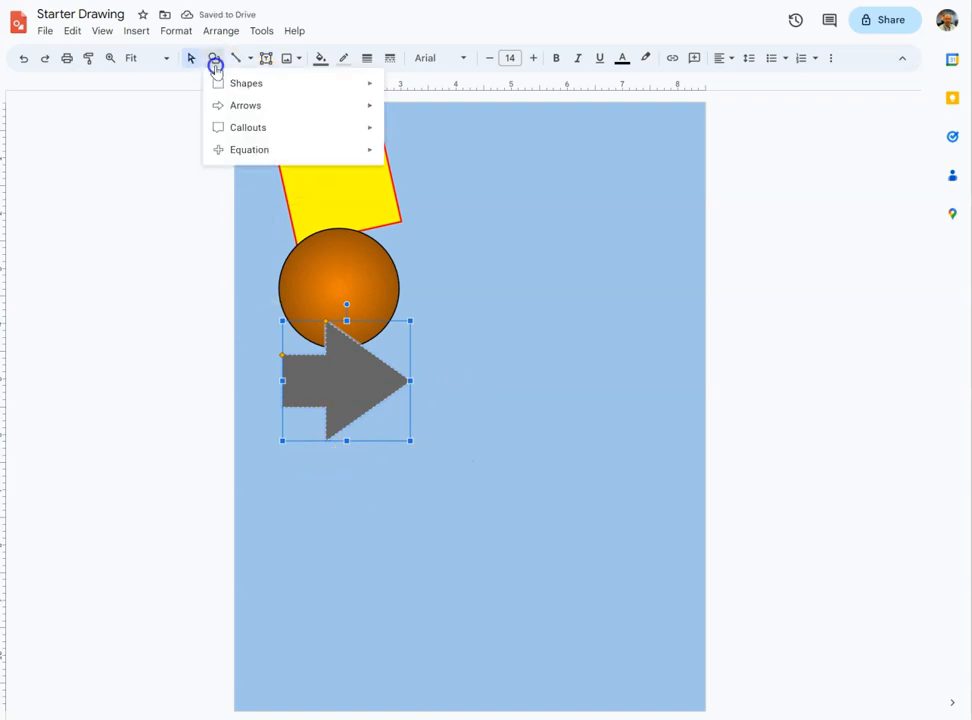
mouse_move(341, 134)
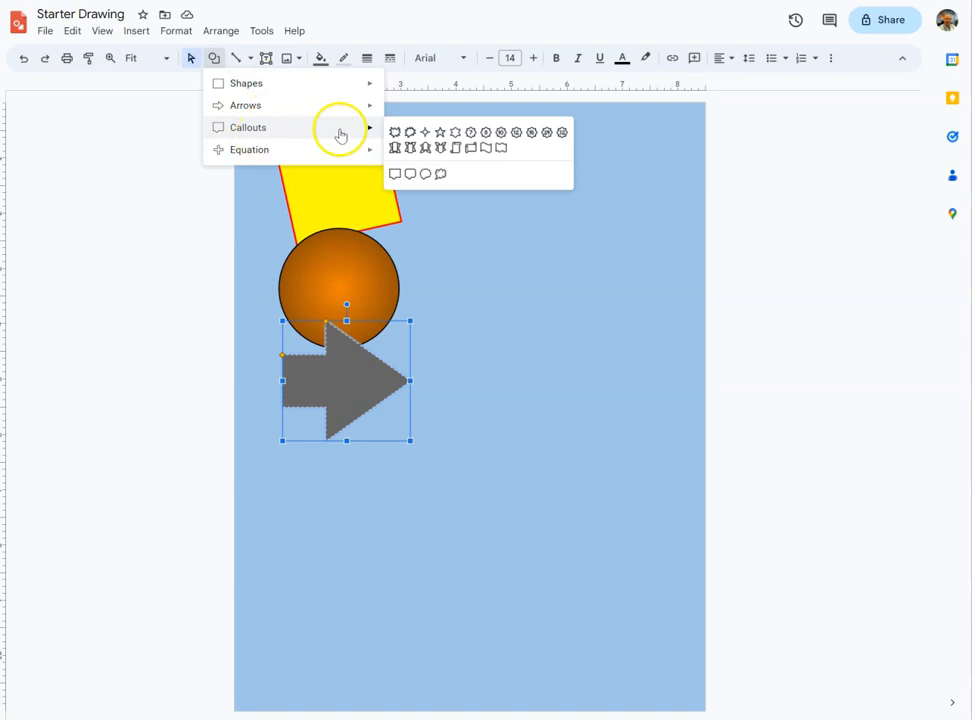
click(472, 133)
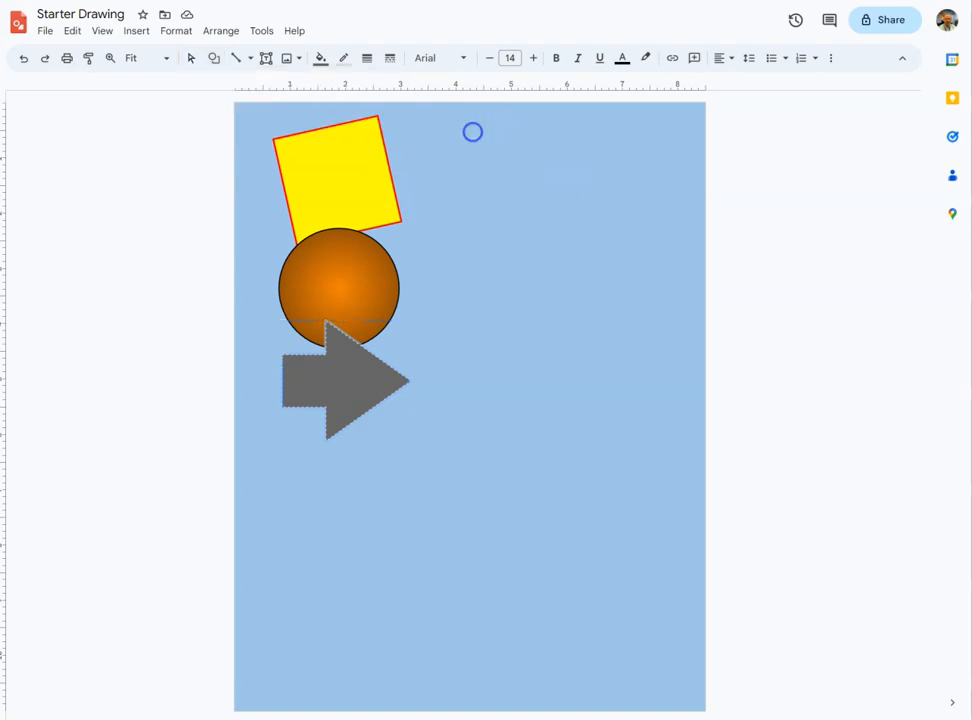
drag(292, 428, 429, 564)
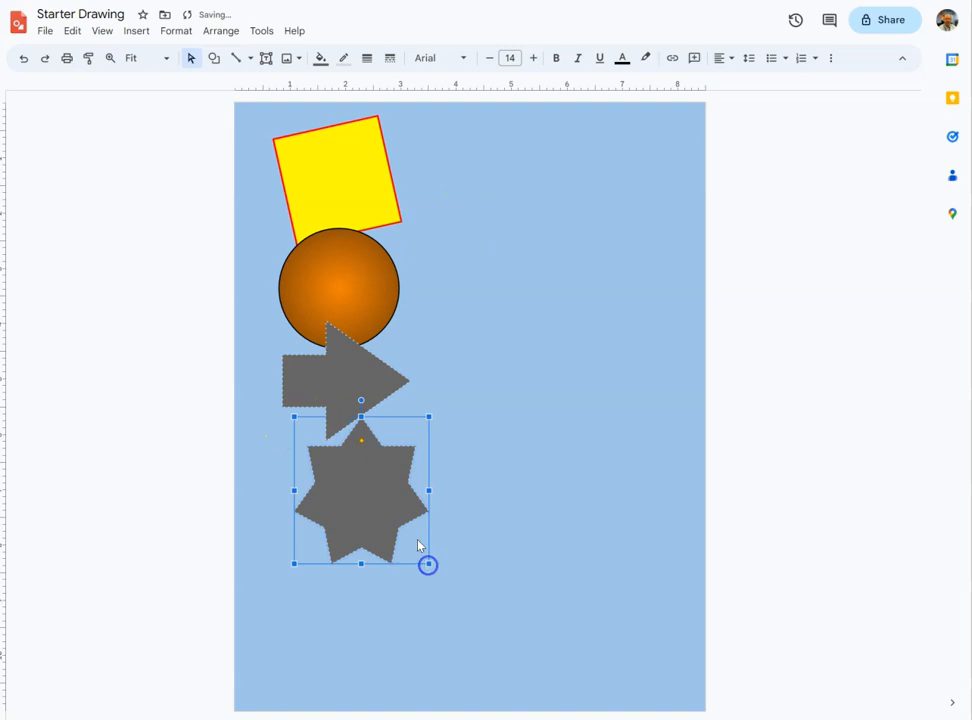
drag(372, 500, 350, 485)
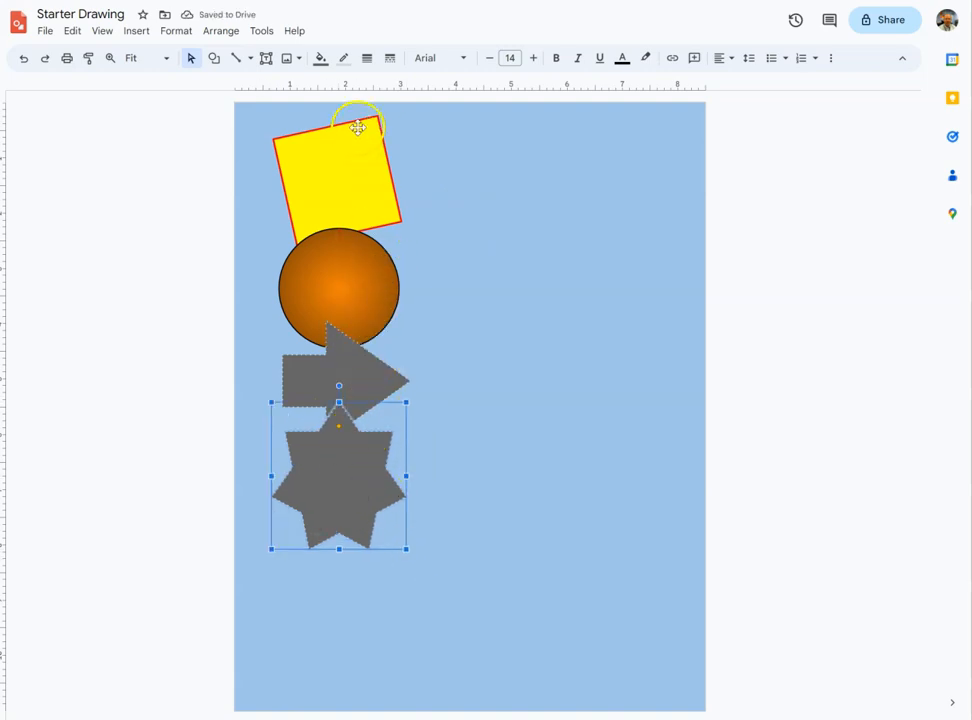
- Fill the star with a light green radial gradient
click(323, 63)
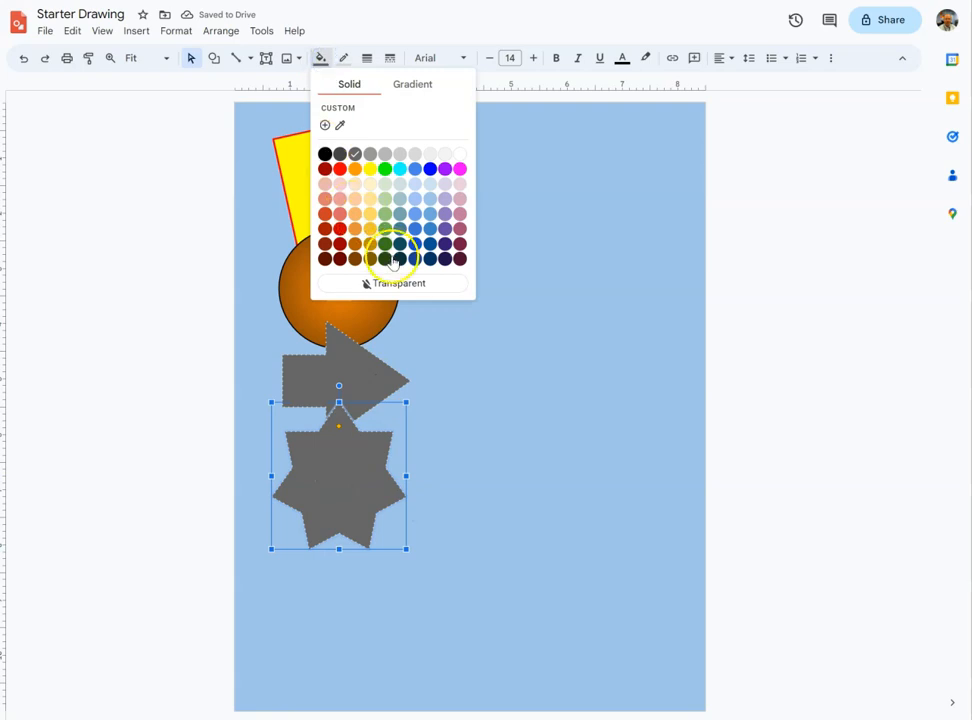
click(410, 86)
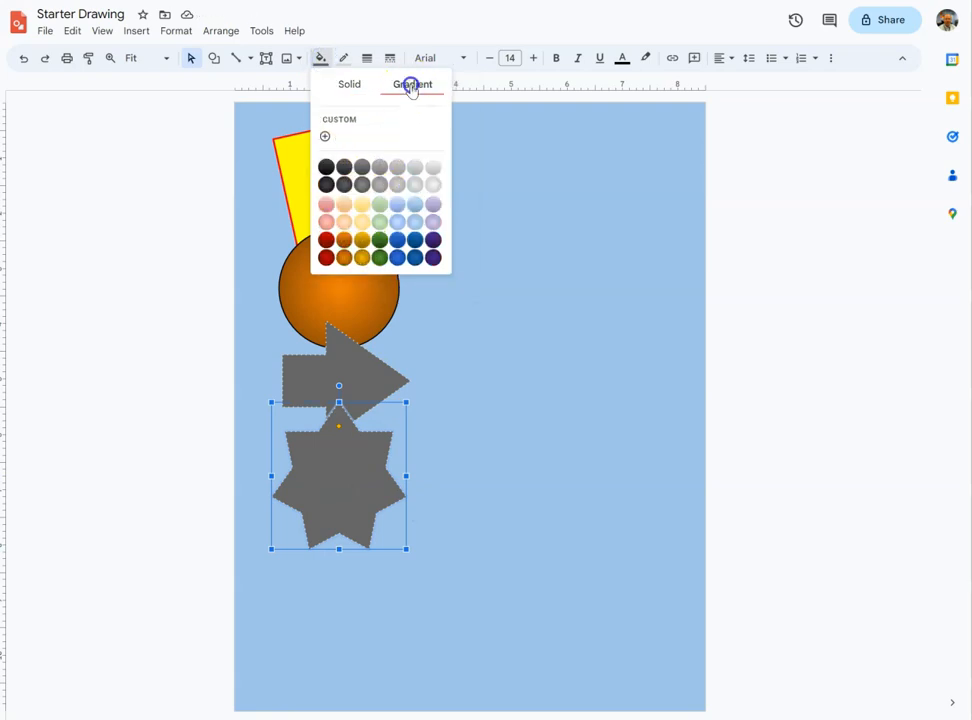
click(380, 222)
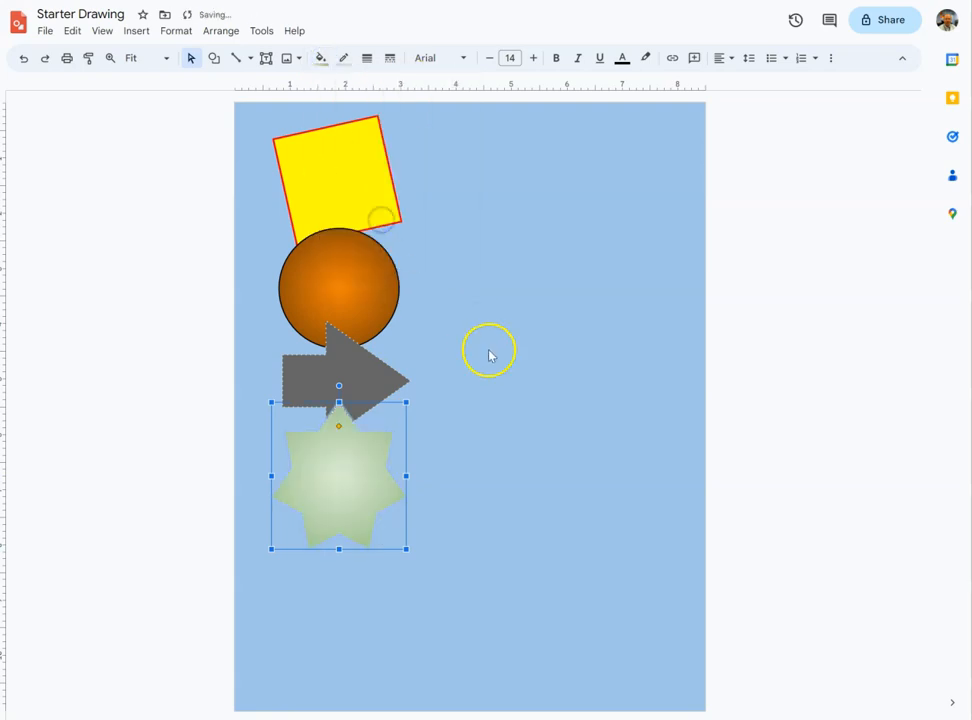
- Give the star a dark green 8px long-dash border, then deselect it
click(344, 57)
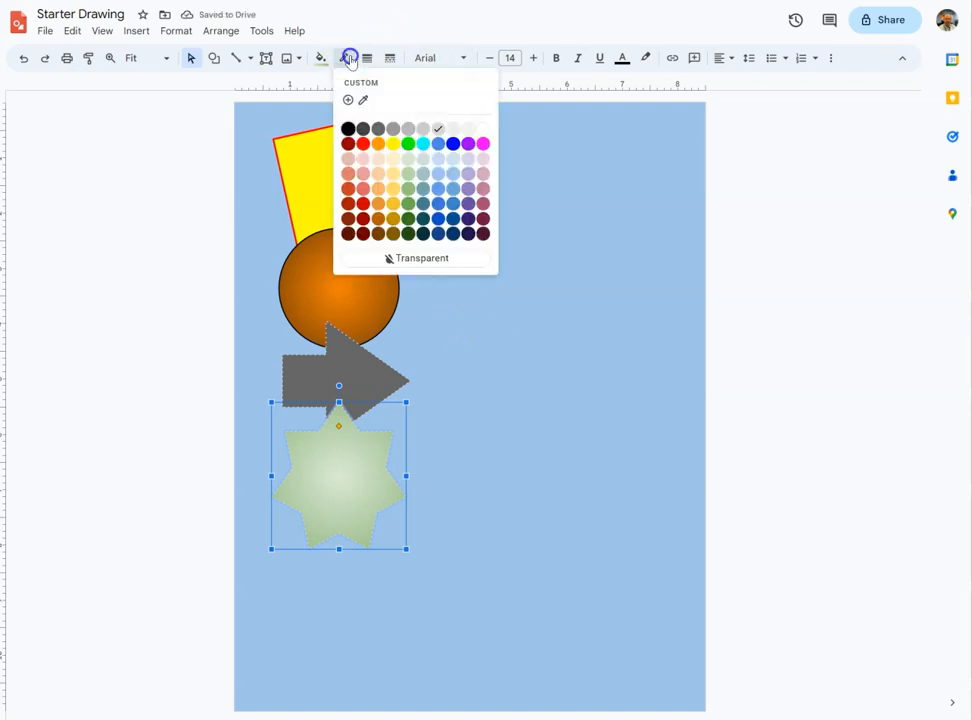
click(409, 219)
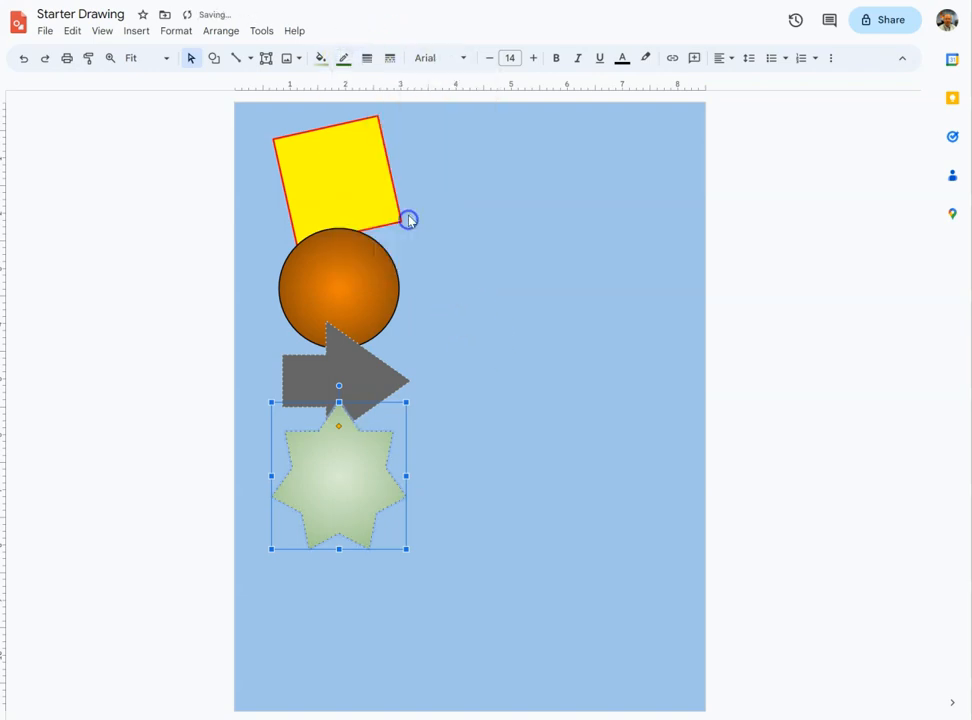
click(367, 58)
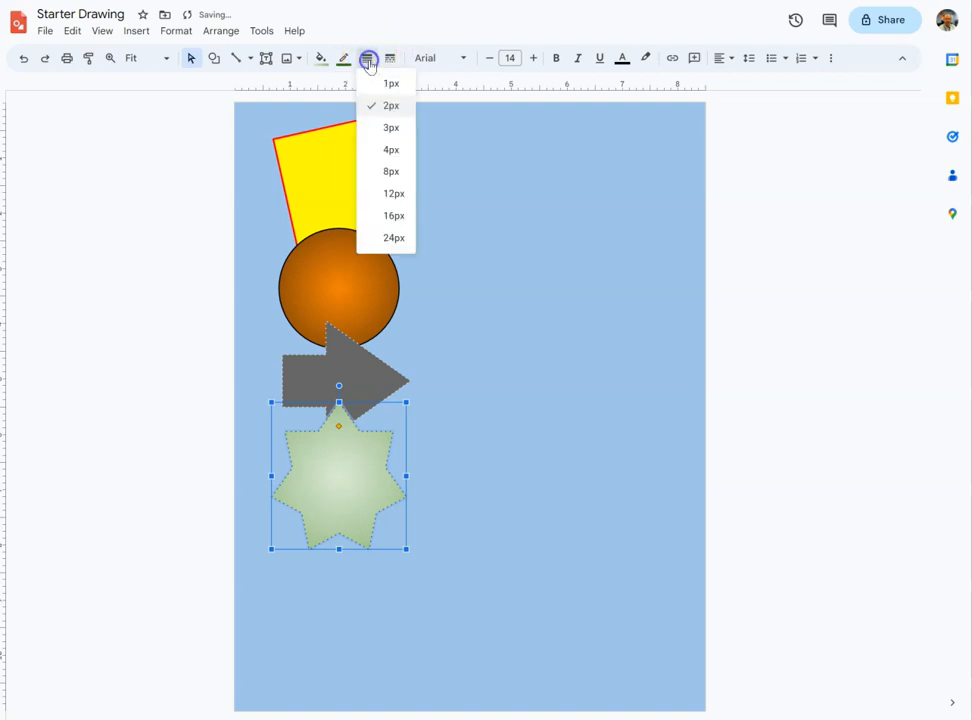
click(390, 170)
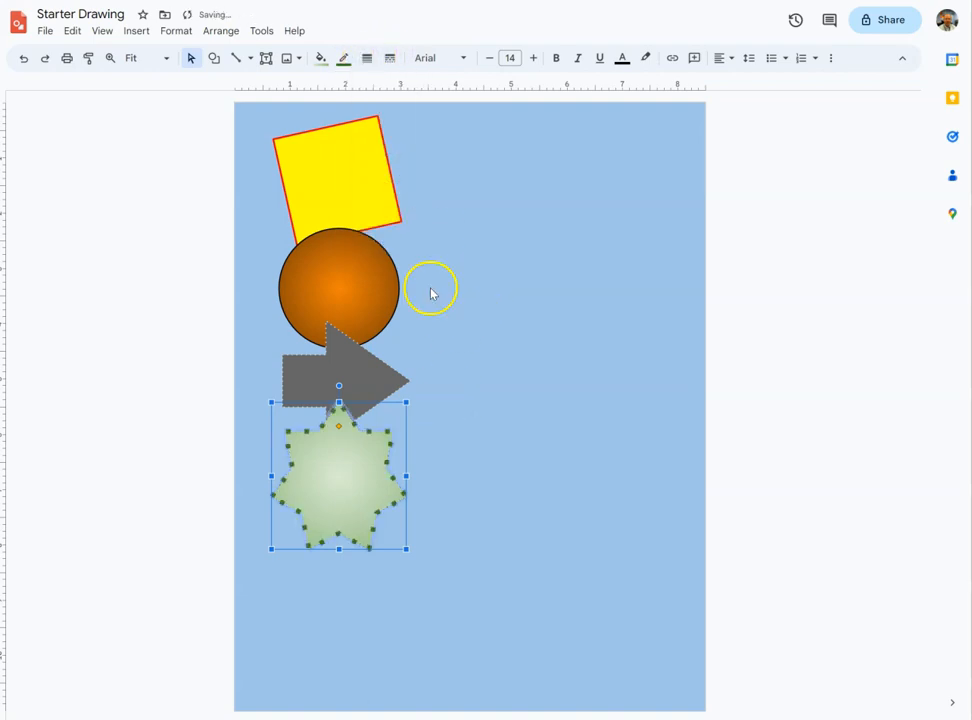
click(390, 58)
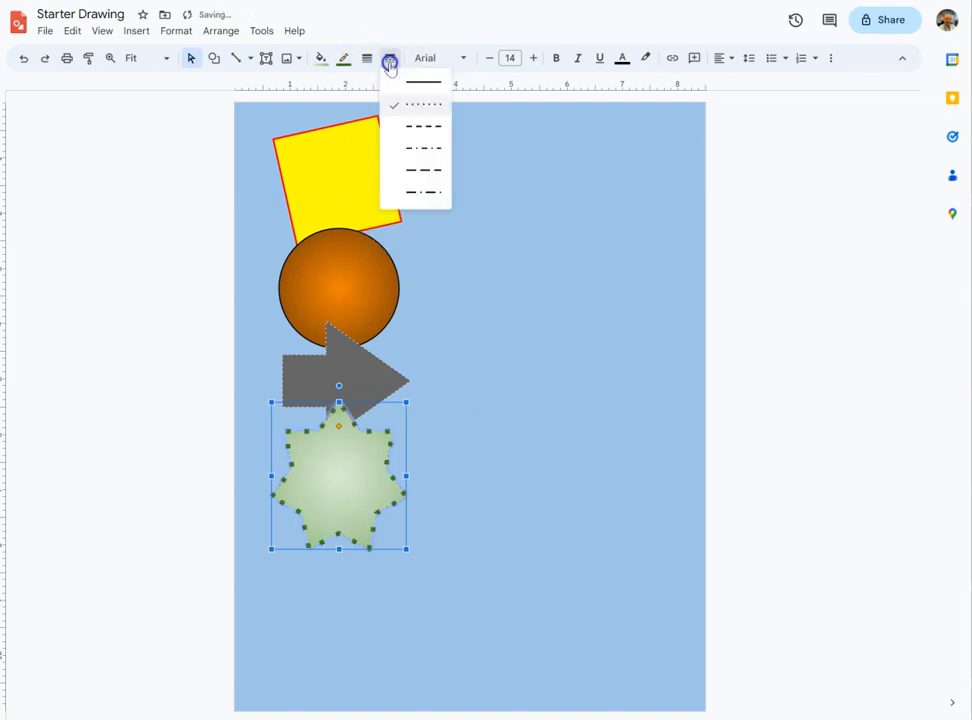
click(416, 172)
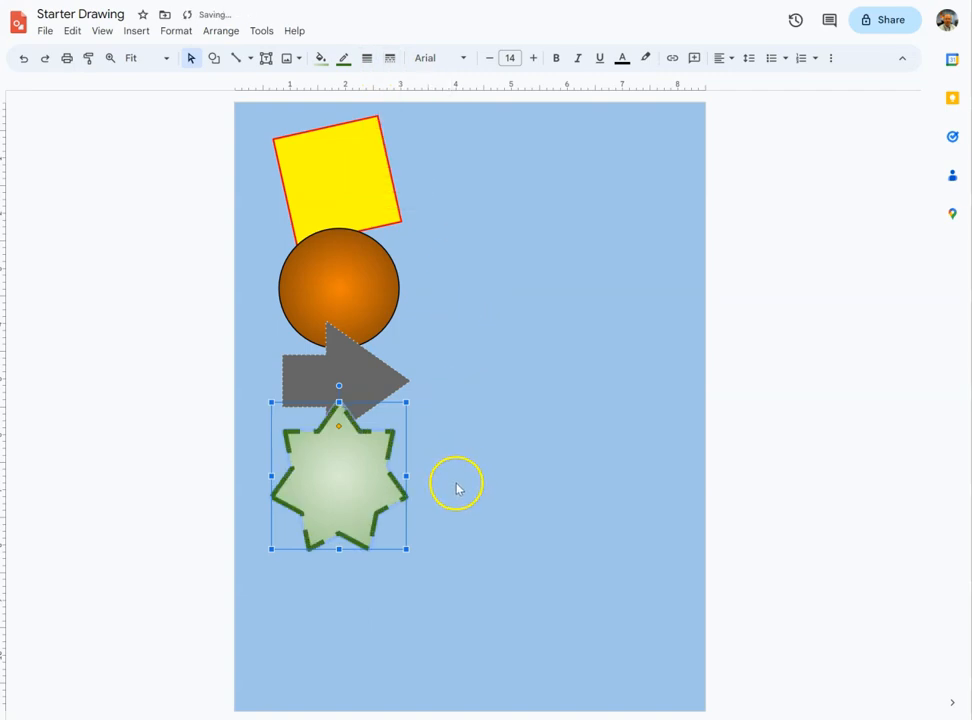
click(419, 565)
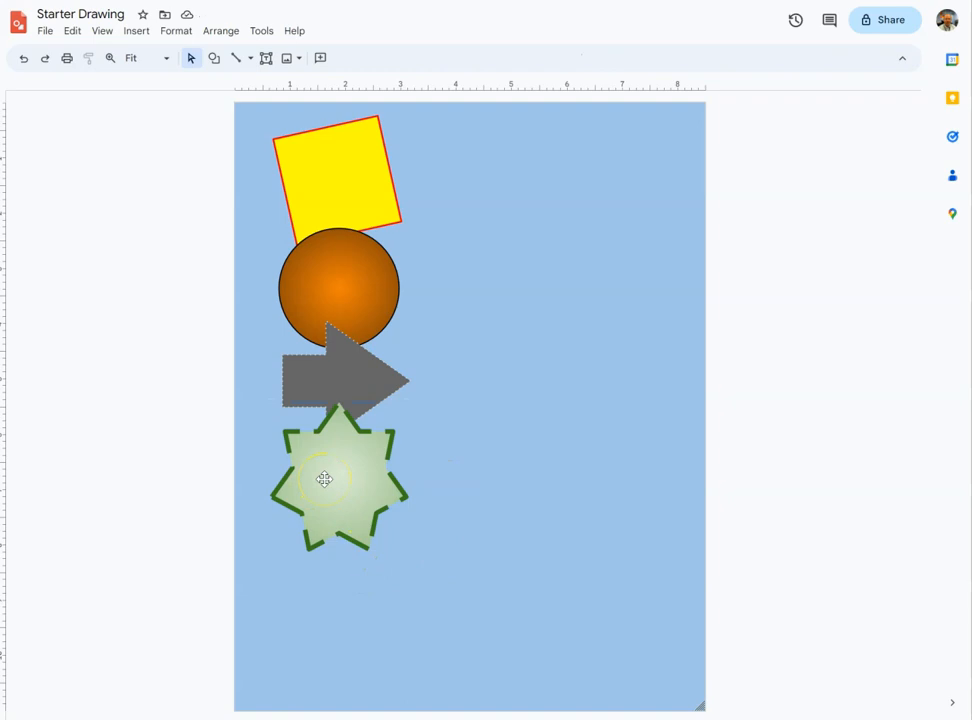
- Draw a Not Equal sign about 3.2 by 2.4 inches below the star and fill it white
click(214, 58)
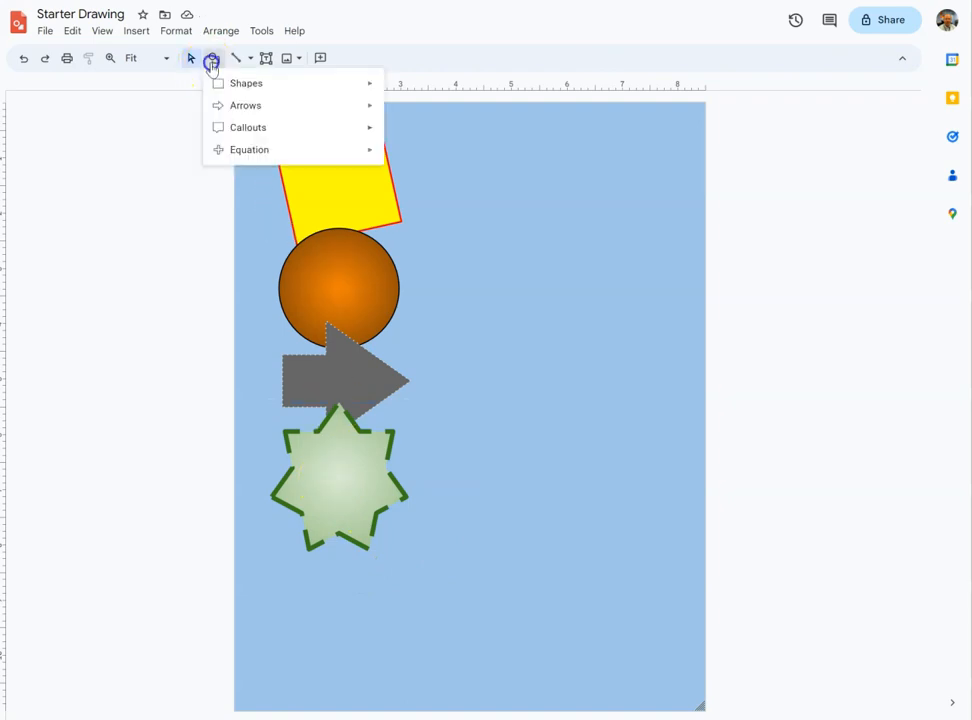
mouse_move(354, 162)
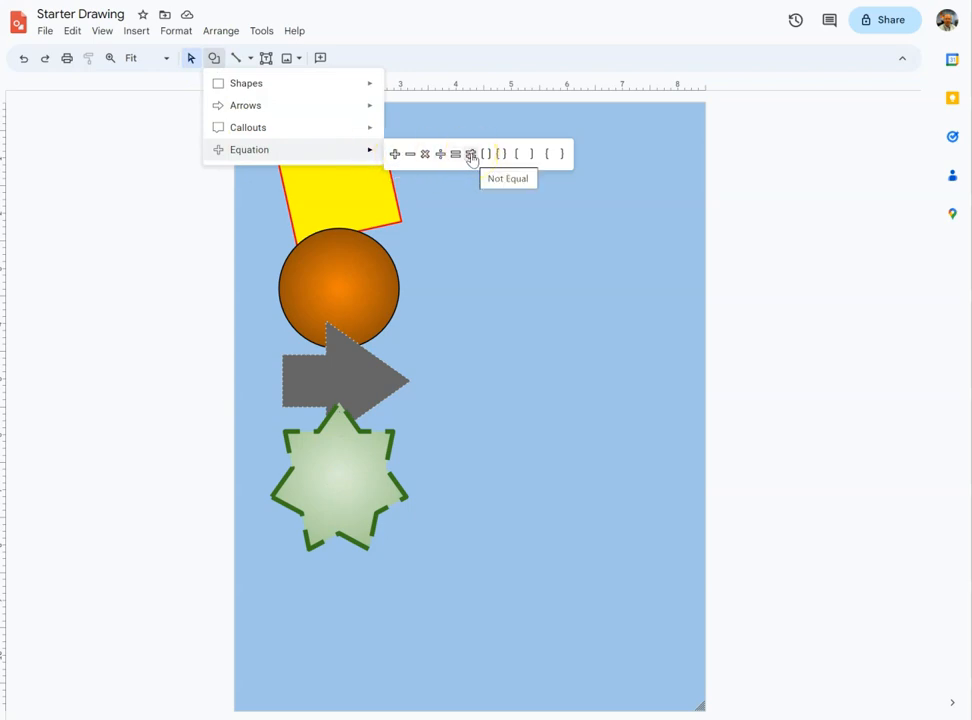
click(471, 155)
drag(284, 527, 459, 661)
drag(372, 583, 343, 572)
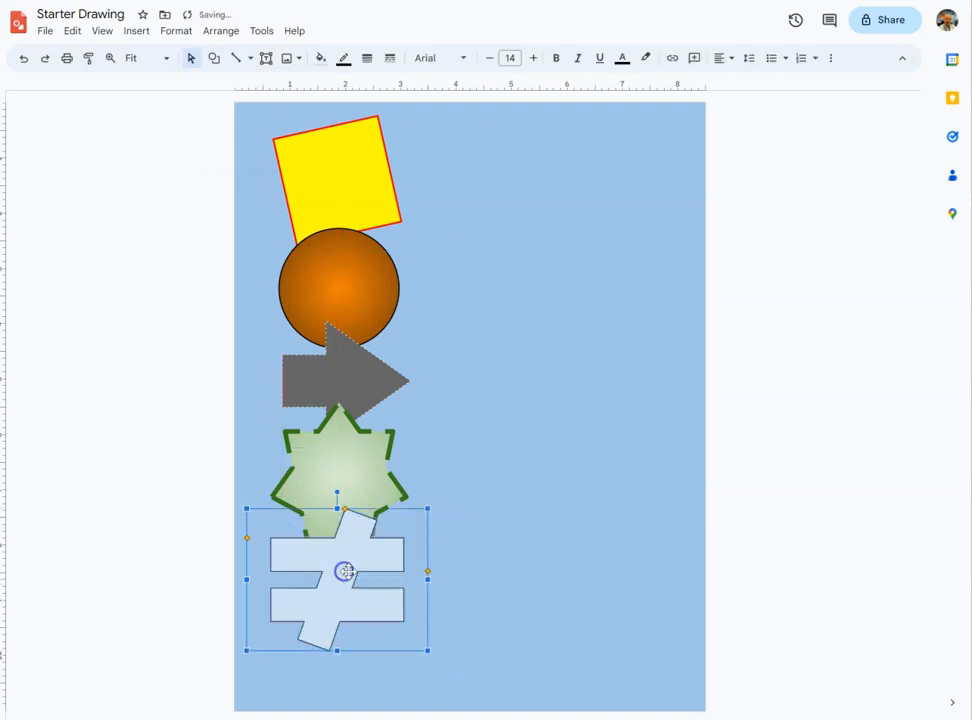
click(320, 60)
click(463, 156)
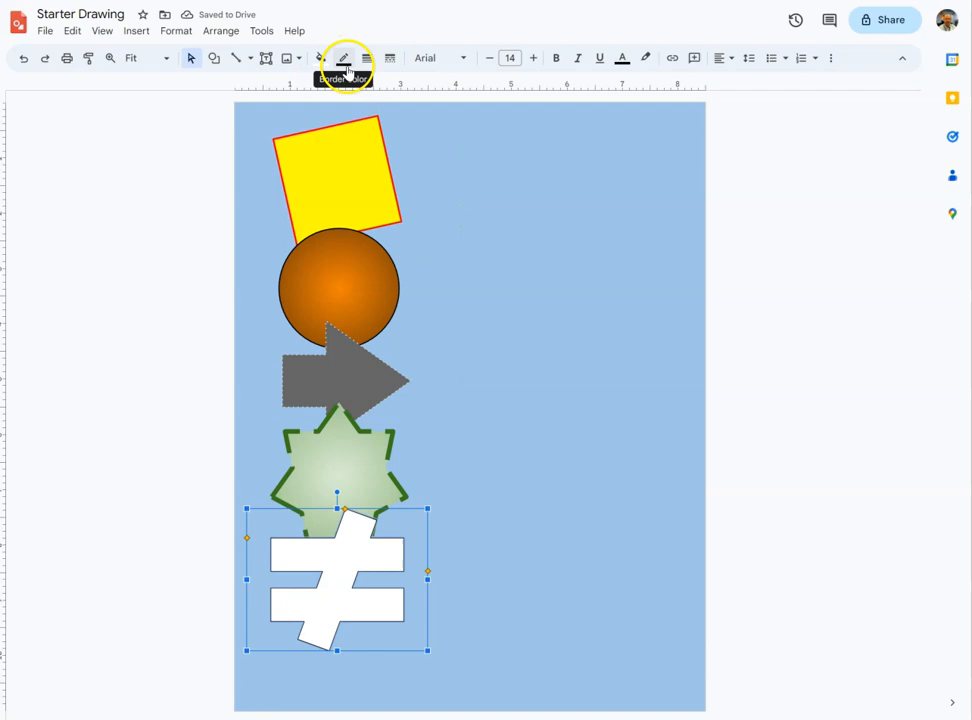
- Nudge the Not Equal sign slightly and send it to the back, then shift the yellow square slightly down and right
drag(348, 597, 353, 609)
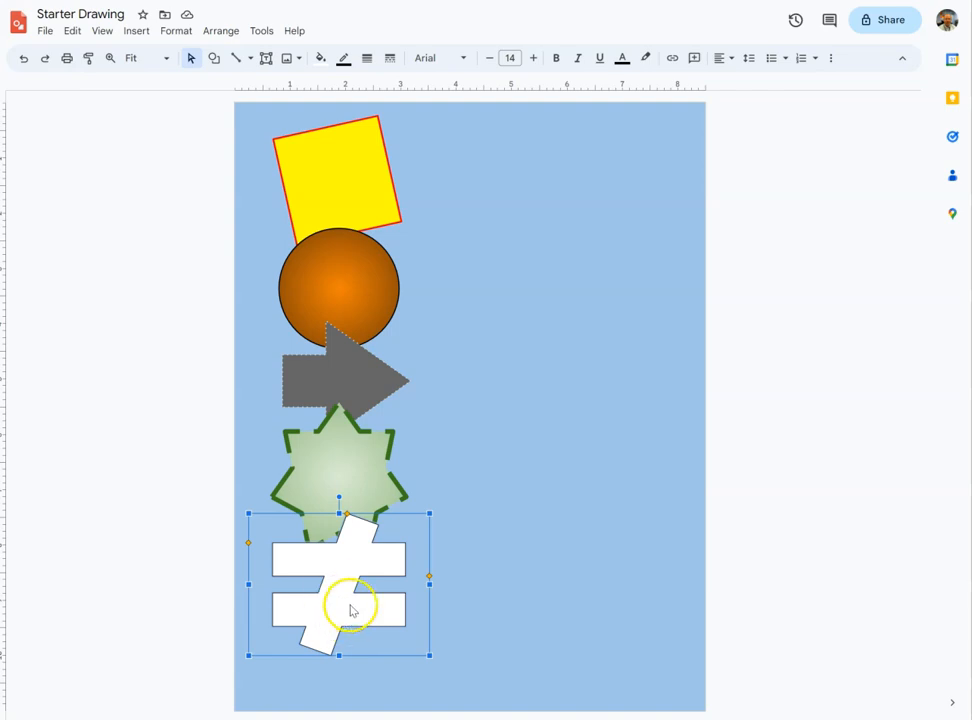
right_click(341, 565)
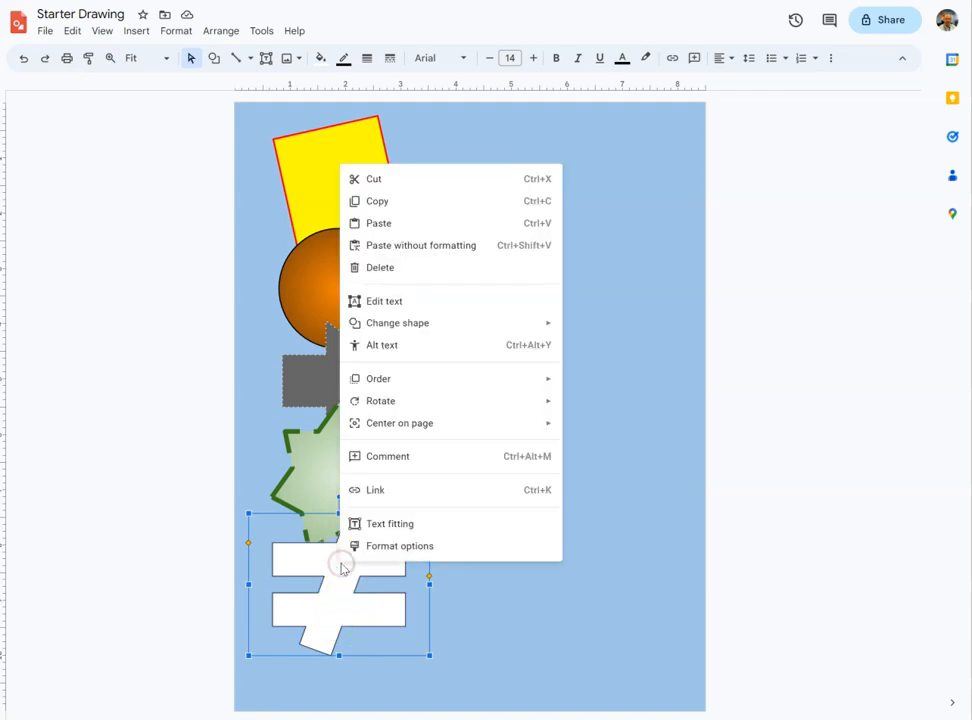
mouse_move(417, 382)
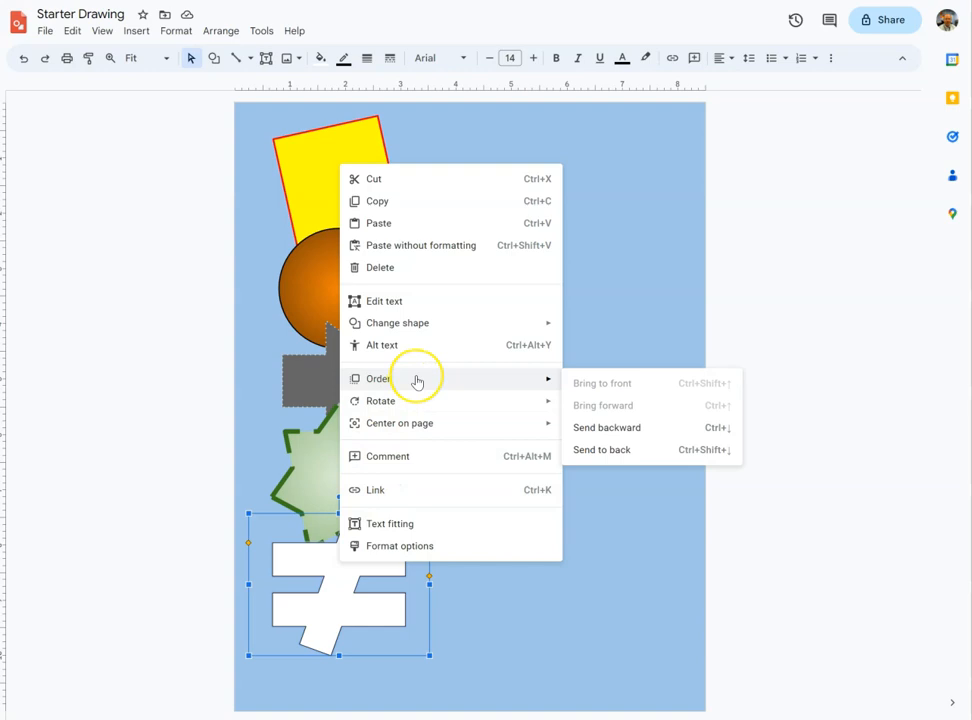
click(616, 459)
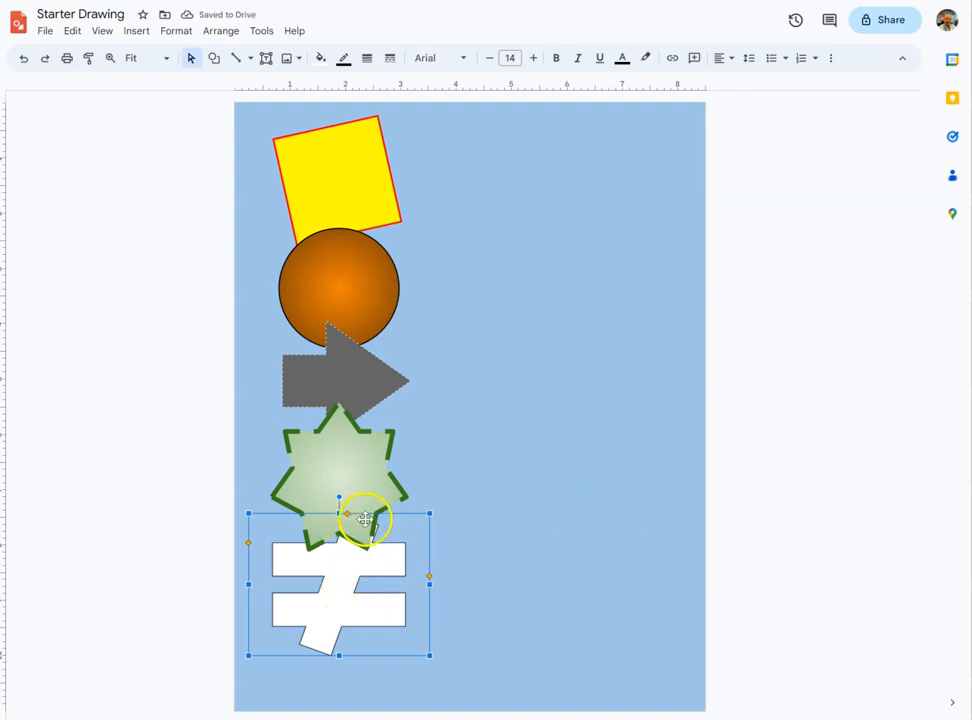
mouse_move(362, 188)
mouse_down()
mouse_move(505, 453)
mouse_move(419, 523)
mouse_move(493, 347)
mouse_move(397, 197)
mouse_move(371, 196)
mouse_up()
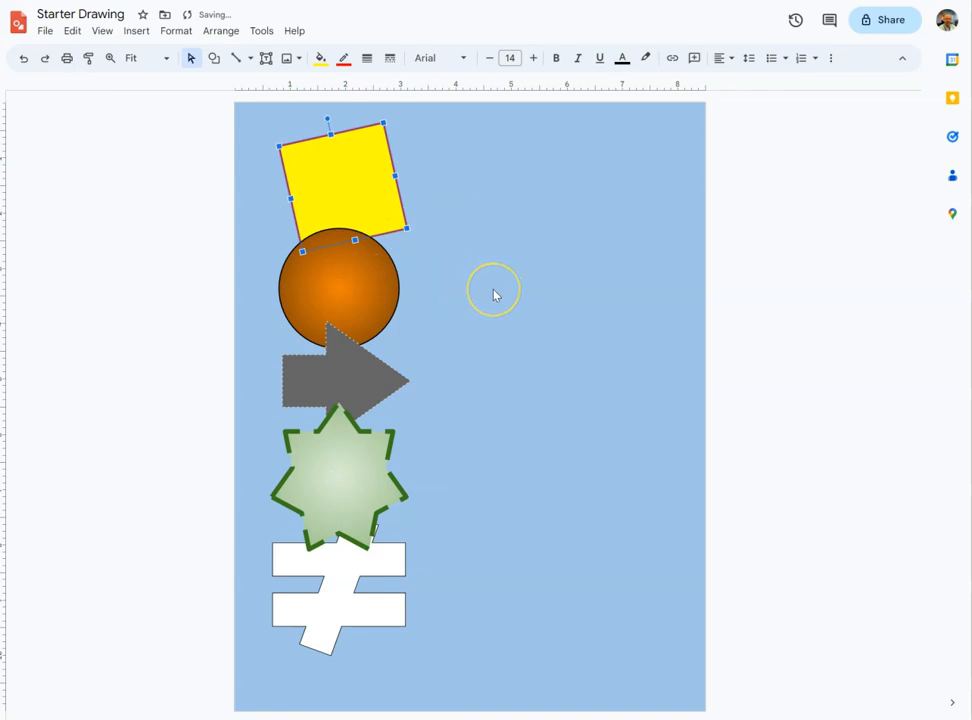
- Send the green star backward one level so it sits behind the arrow
click(338, 464)
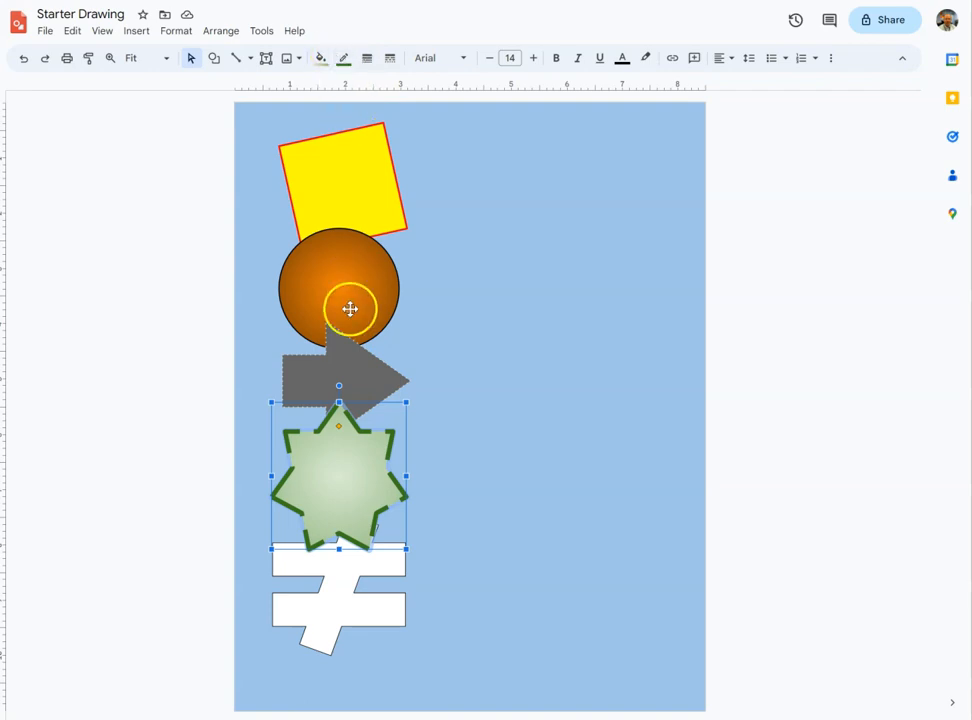
right_click(345, 458)
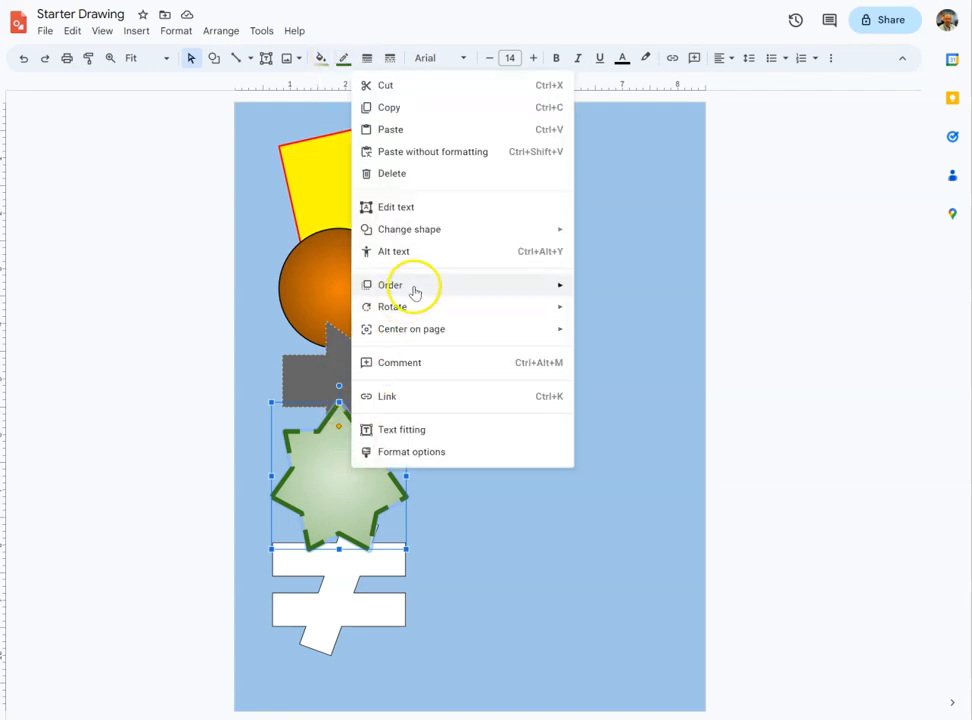
click(411, 285)
click(612, 335)
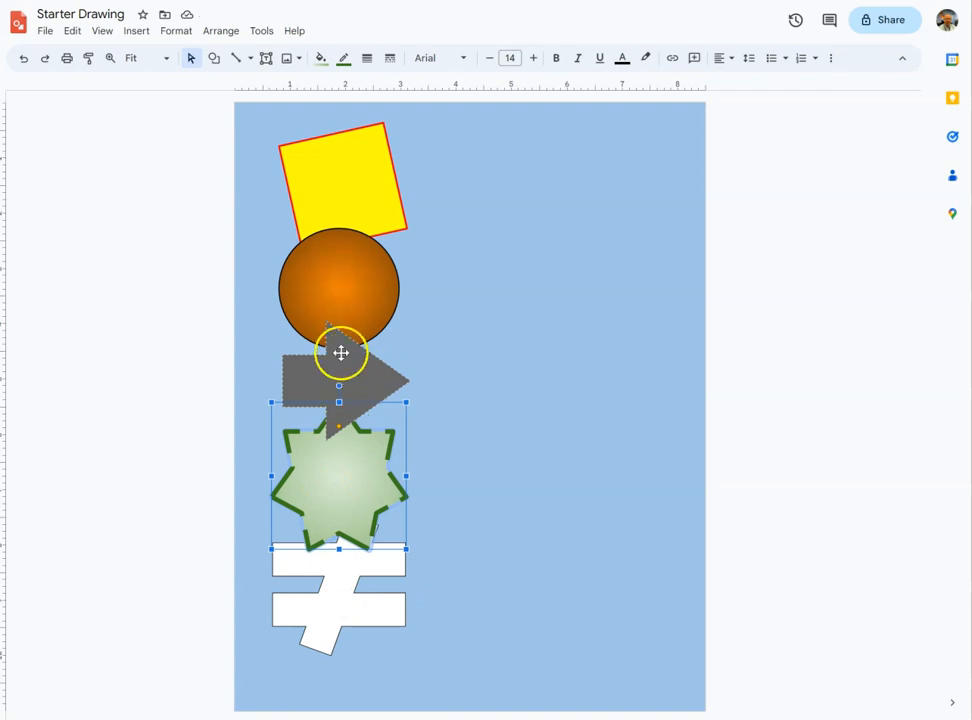
- Bring the orange circle forward two levels so it overlaps the arrow
click(360, 309)
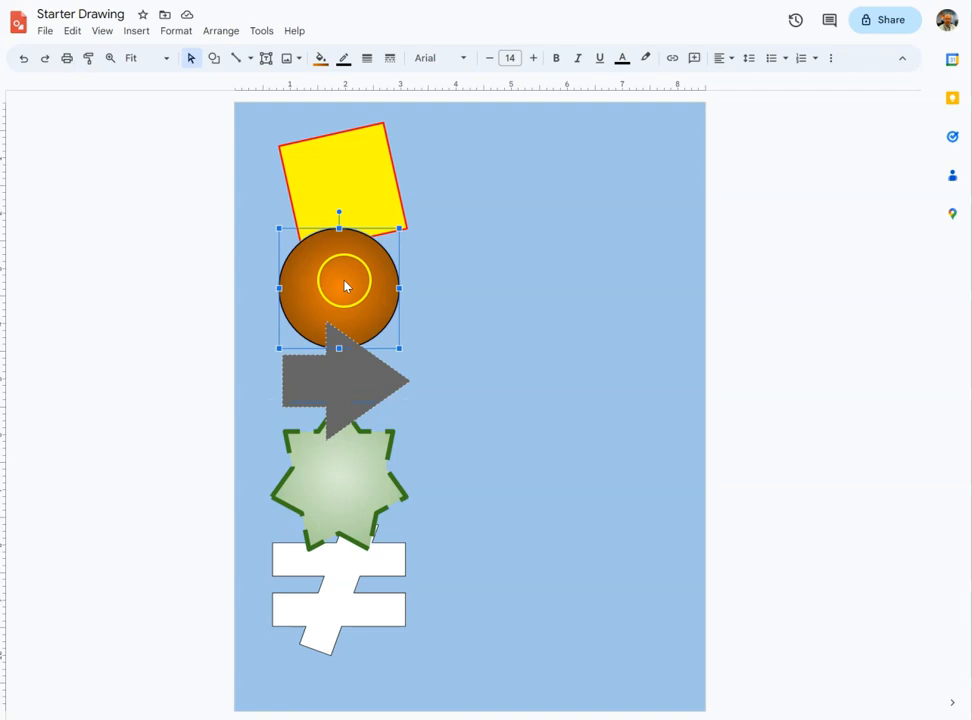
right_click(345, 286)
mouse_move(380, 497)
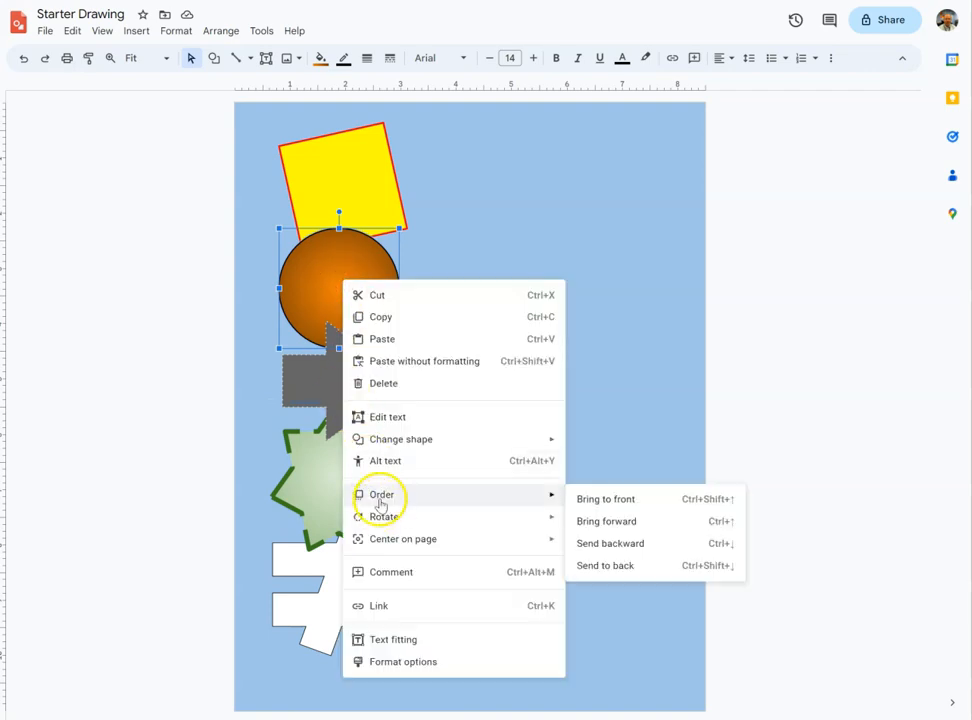
click(590, 521)
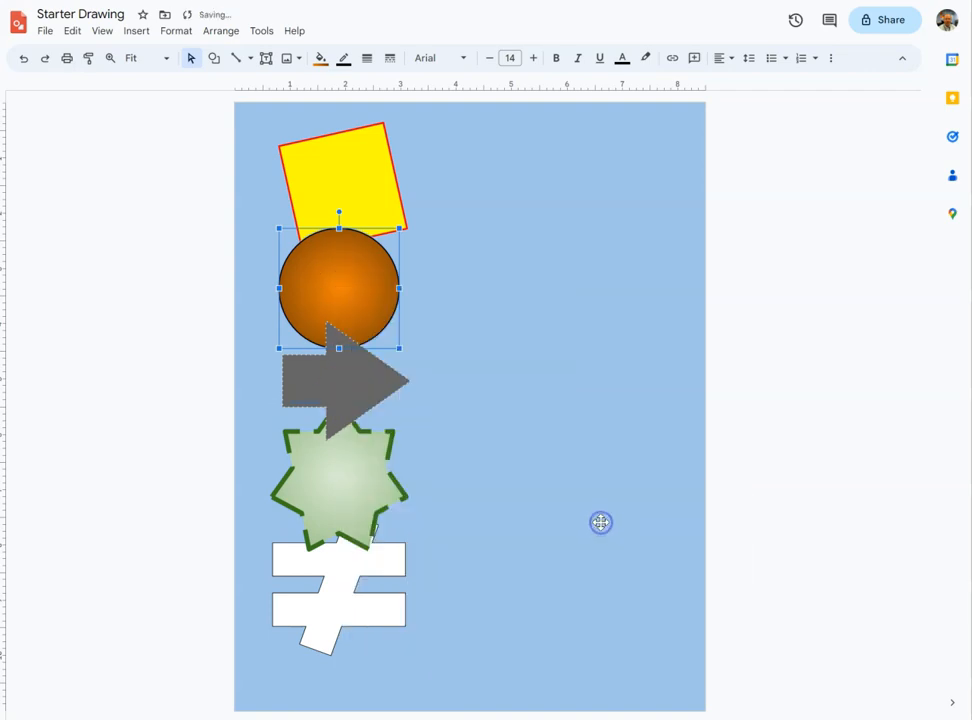
right_click(341, 290)
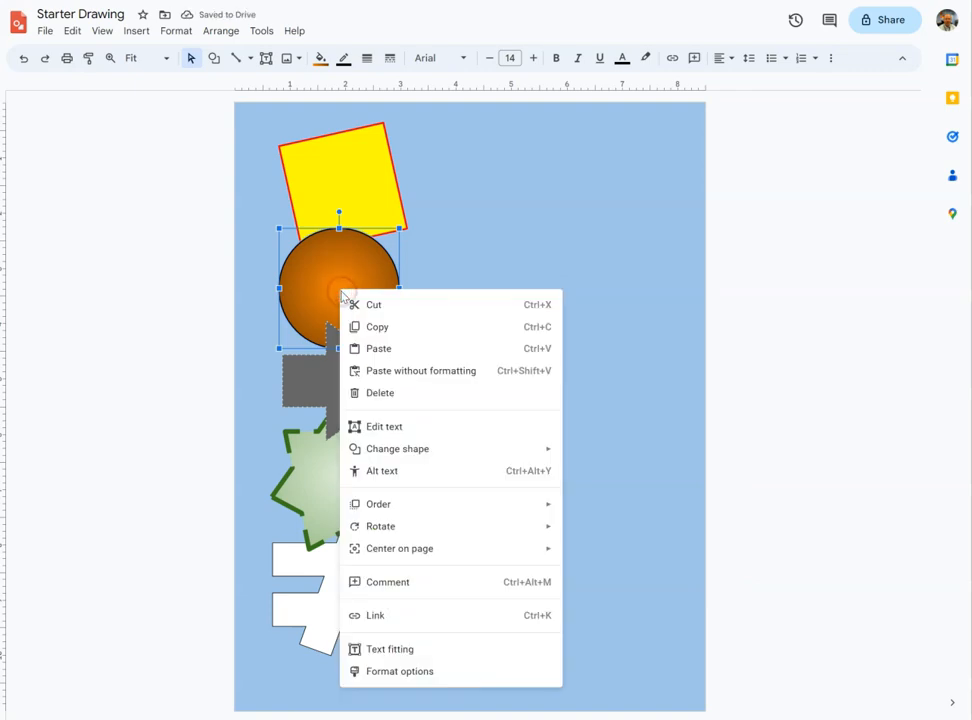
mouse_move(405, 508)
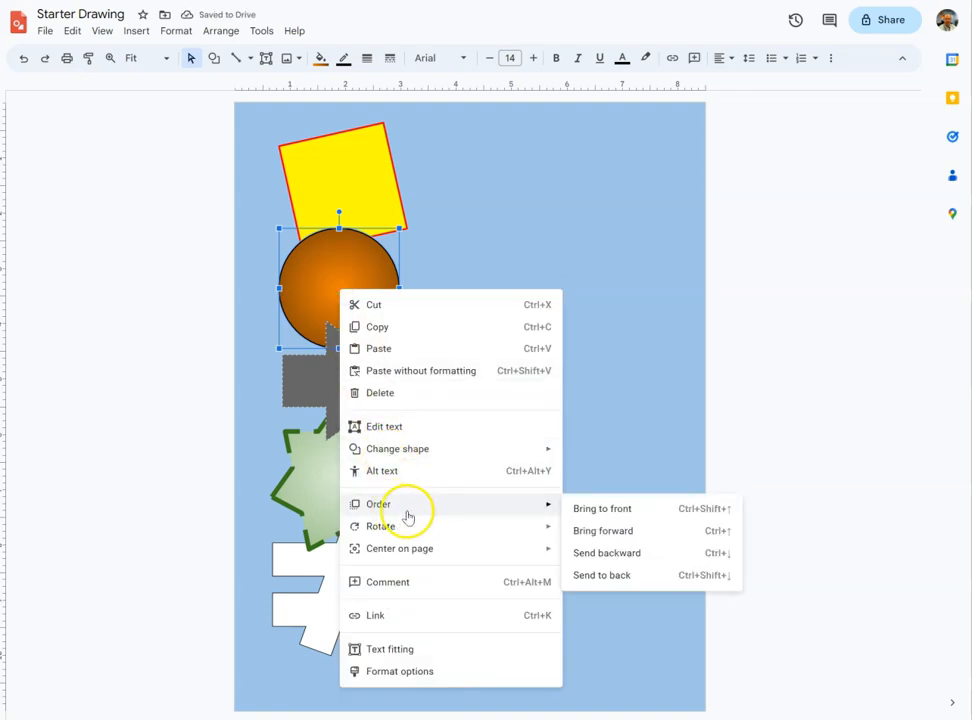
click(596, 538)
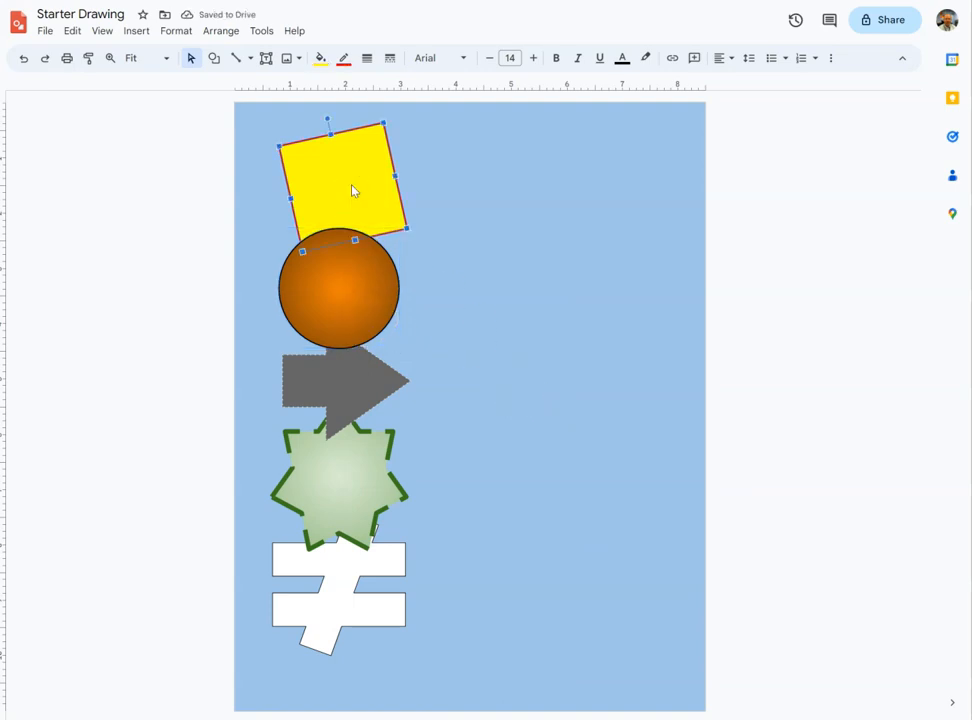
- Bring the yellow square to the front, over the orange circle
right_click(352, 186)
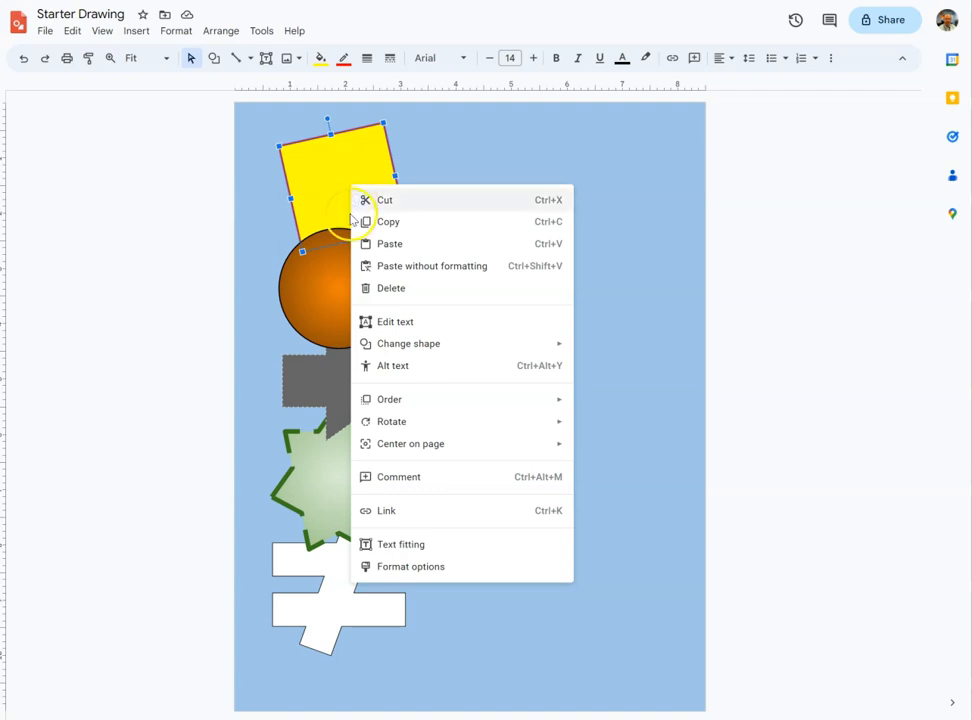
mouse_move(402, 409)
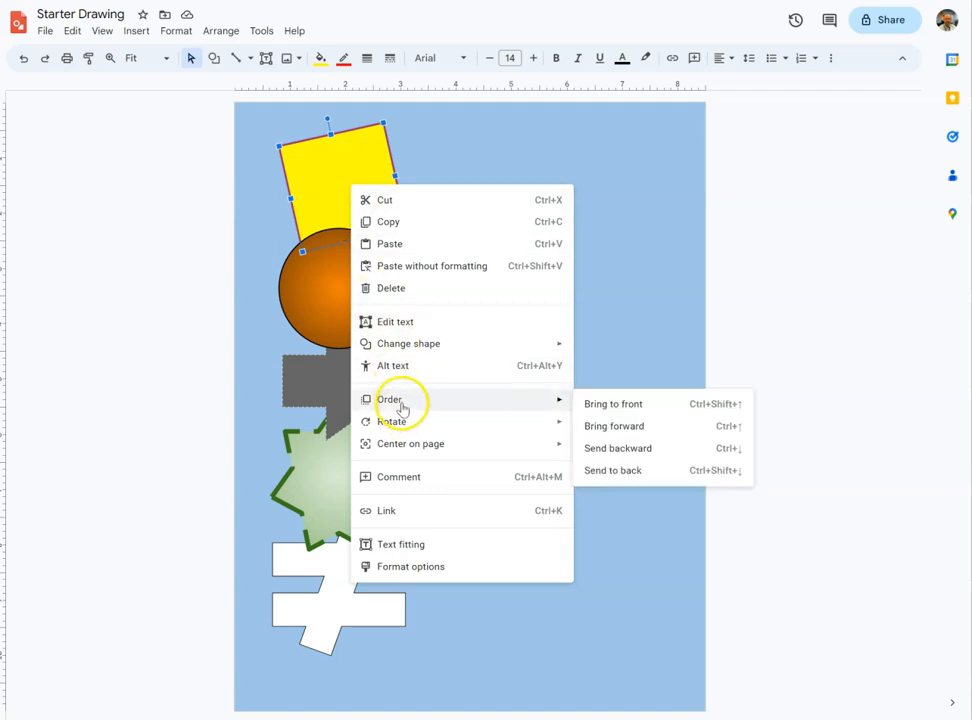
click(602, 406)
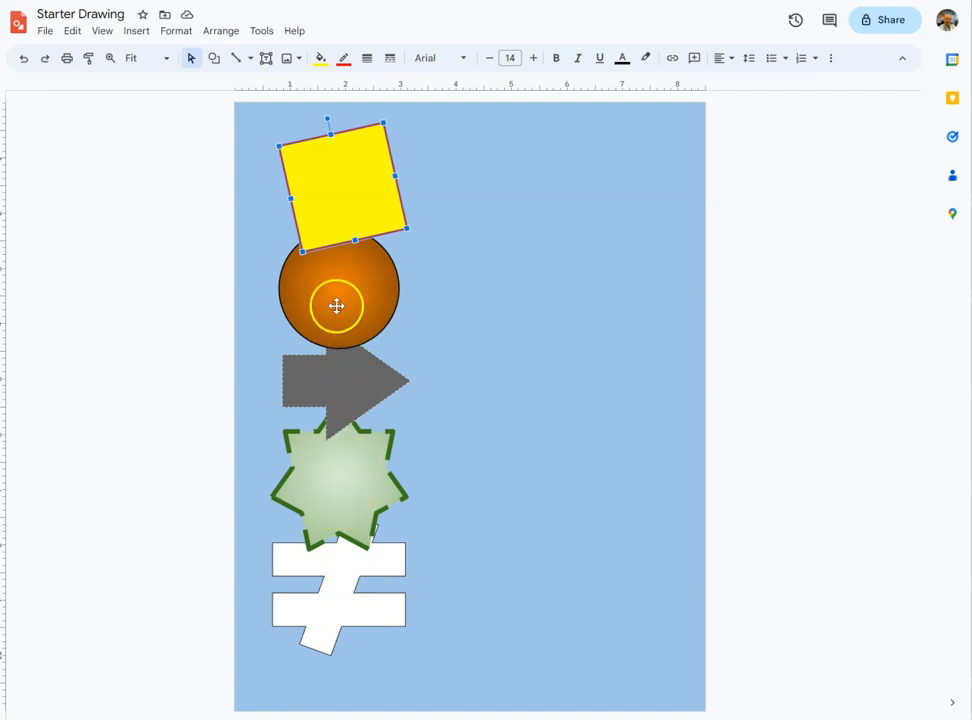
click(470, 302)
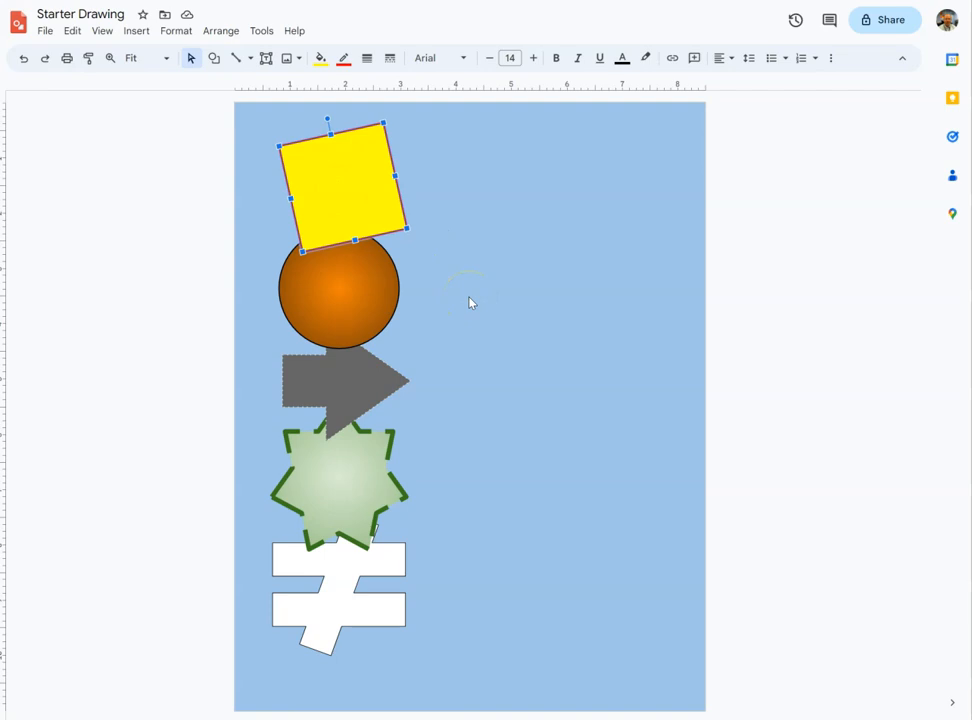